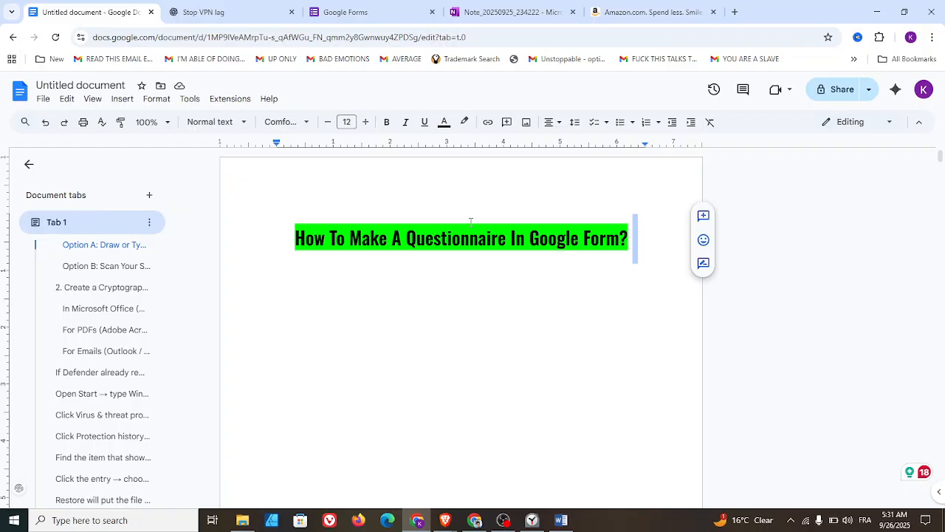
- Switch to Google Forms, create a blank form and give it the description "This is a testing questionnaire"
click(333, 11)
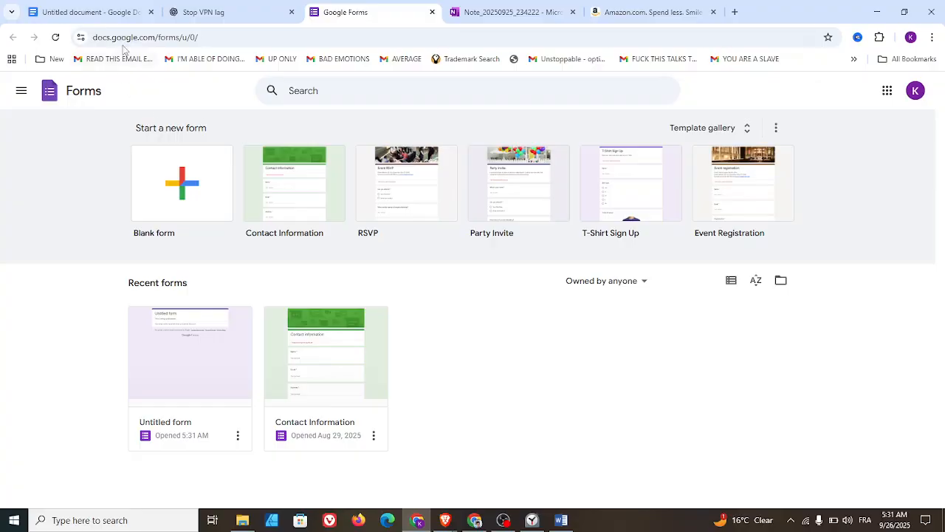
click(186, 198)
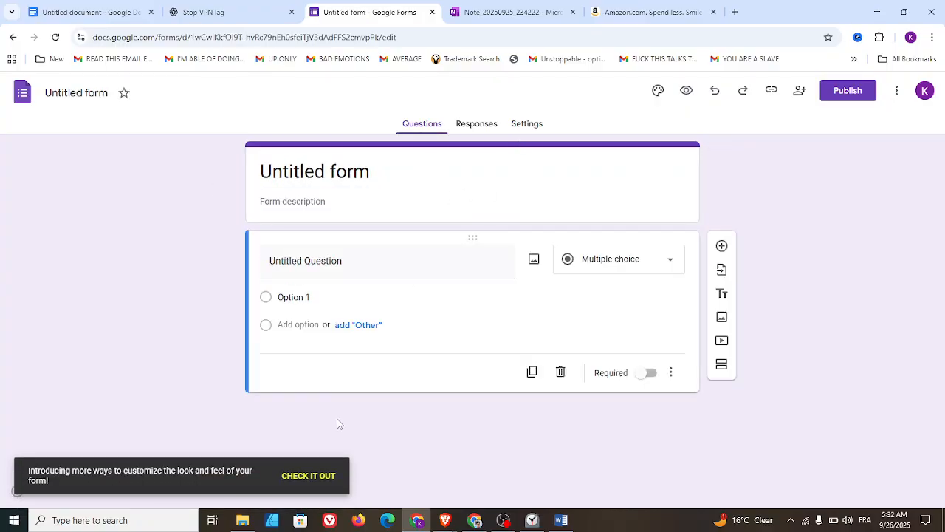
click(312, 201)
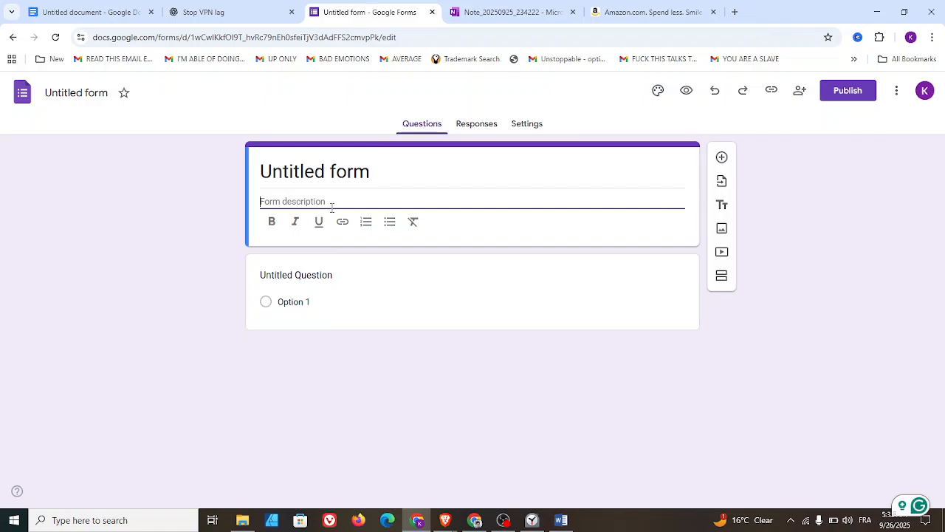
text(te)
key(BackSpace)
key(BackSpace)
text(This is a testing)
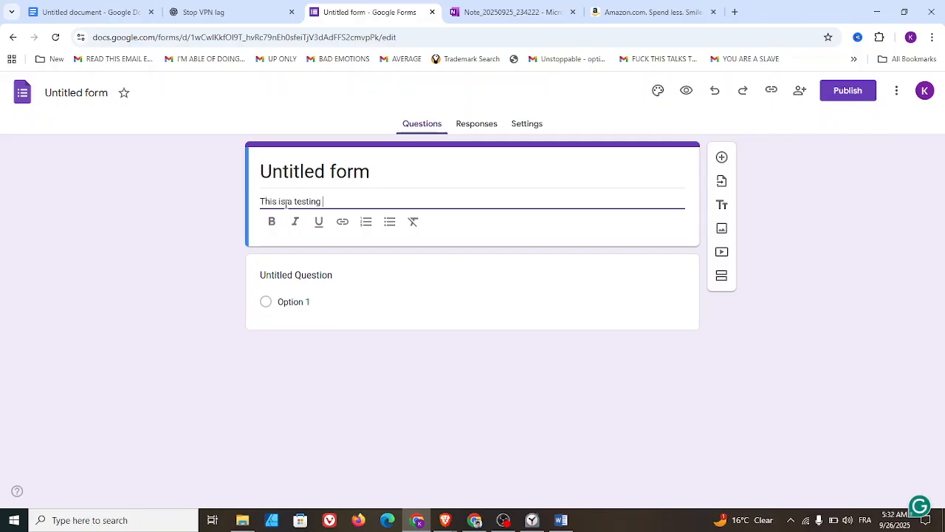
text( vi)
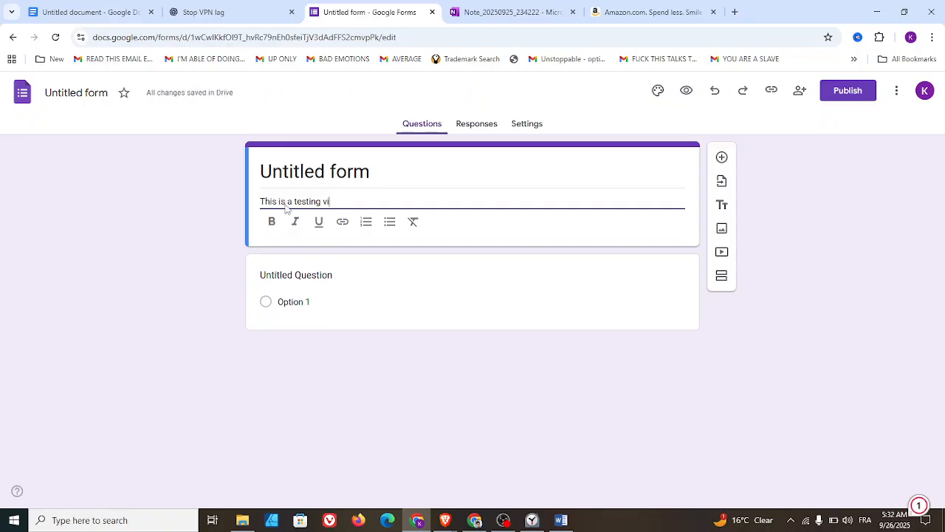
key(BackSpace)
key(BackSpace)
text(quest)
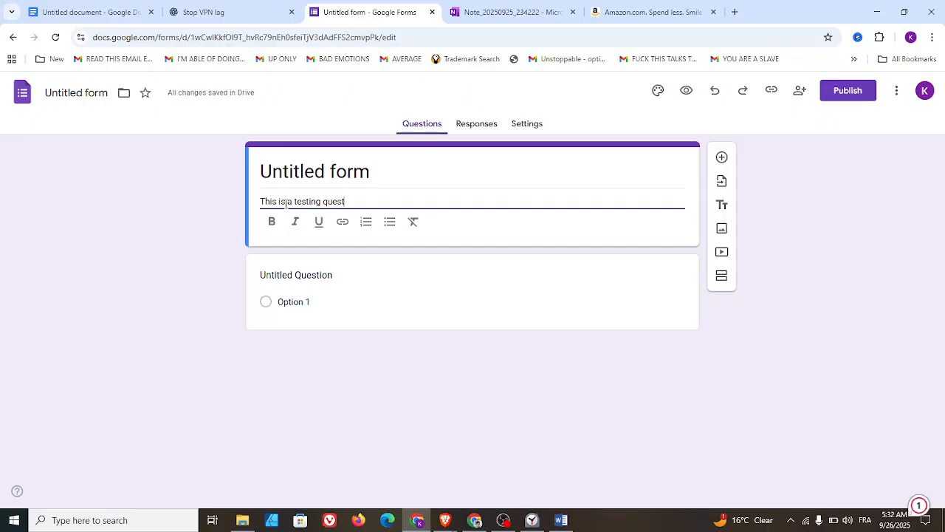
text(ionnaire)
click(143, 274)
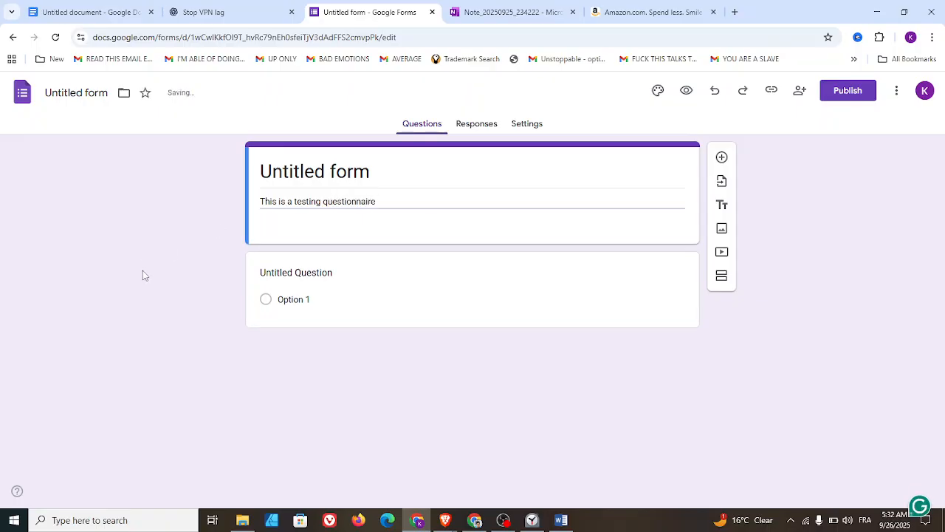
- Try underline formatting on the whole form description text
triple_click(389, 203)
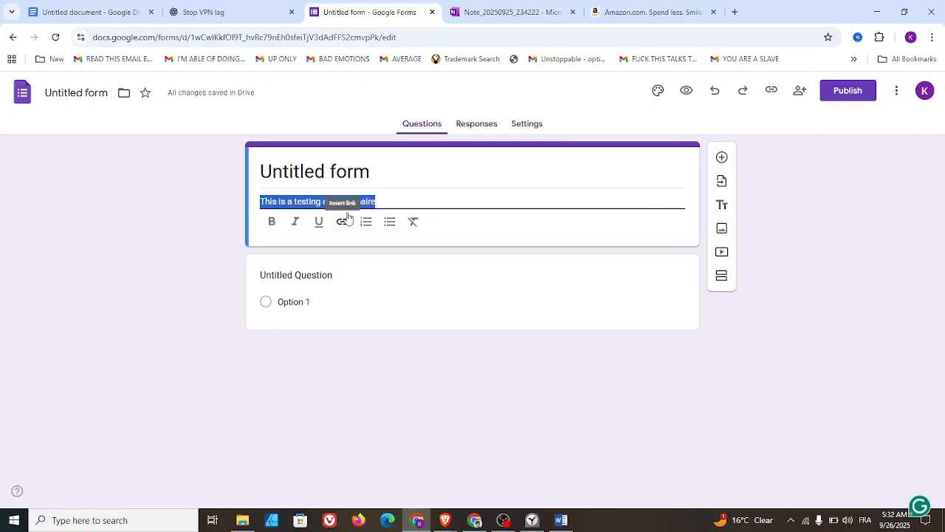
click(318, 225)
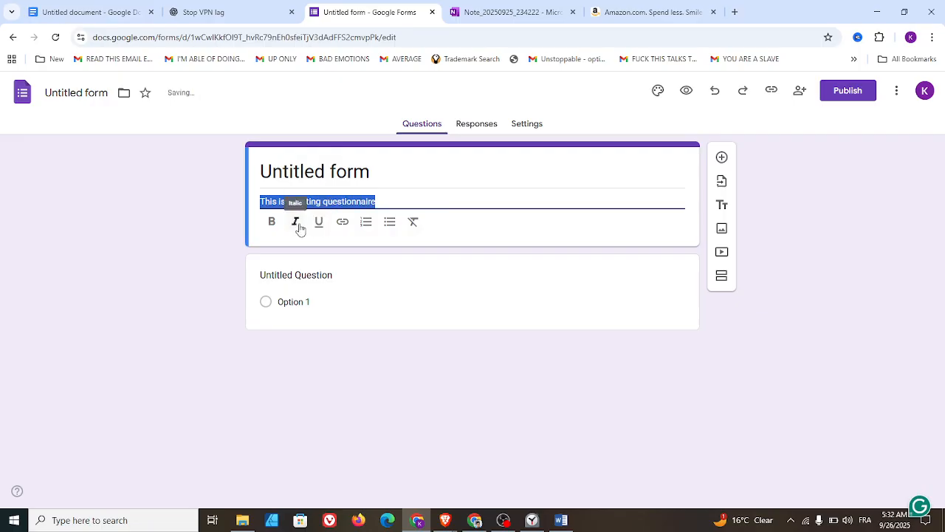
click(394, 202)
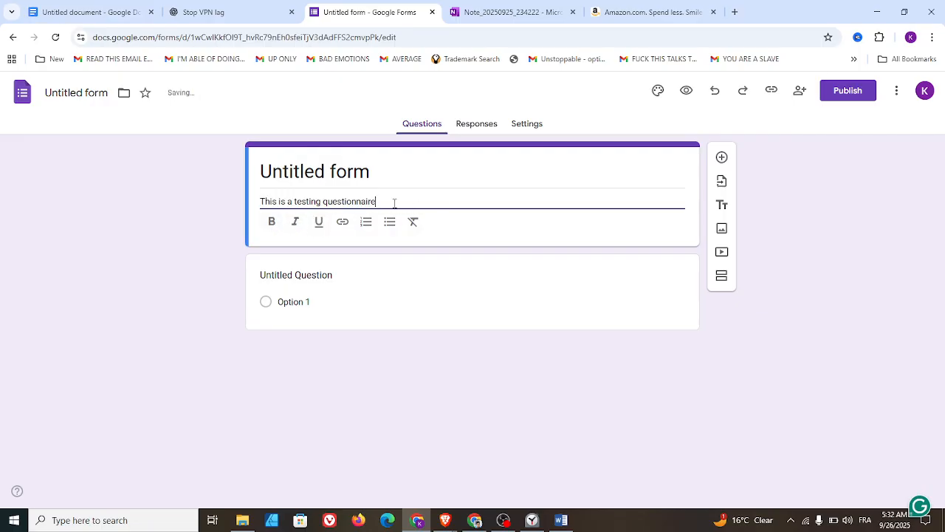
- Enter "How to eat avocado the right way?" as the text of the first question
click(294, 276)
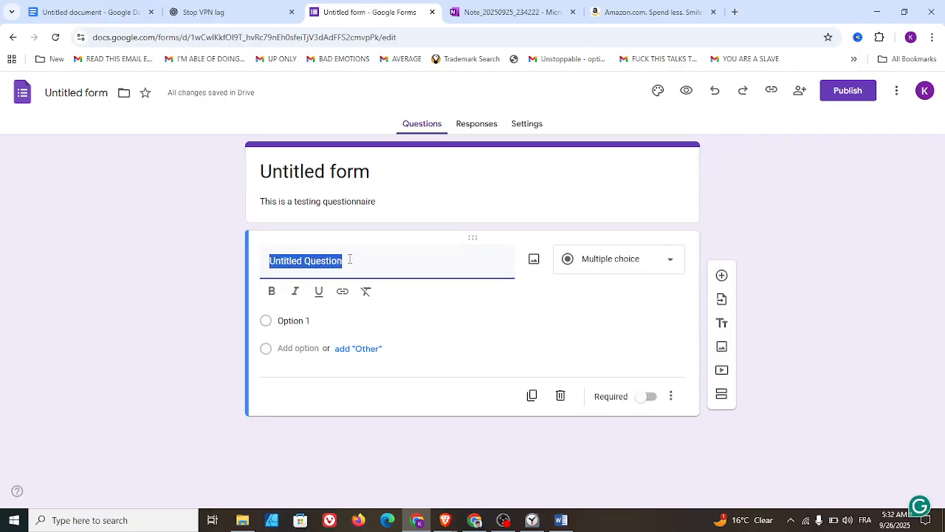
text(How to eat)
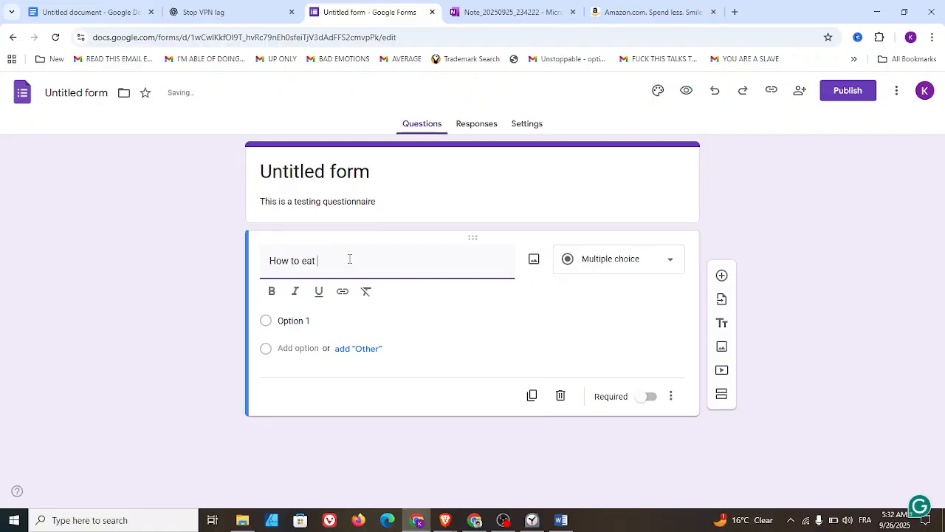
text(av)
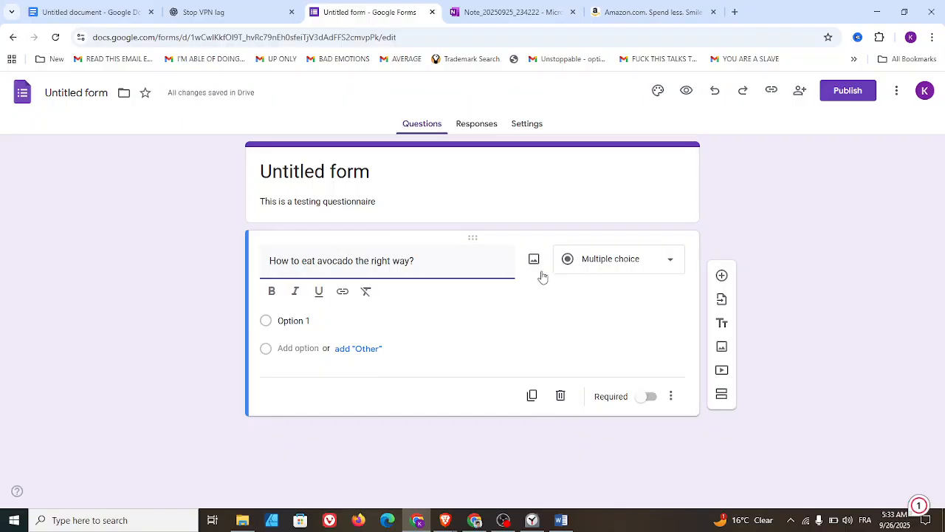
- Try the Short answer type on the avocado question, and change its type to Paragraph
click(659, 266)
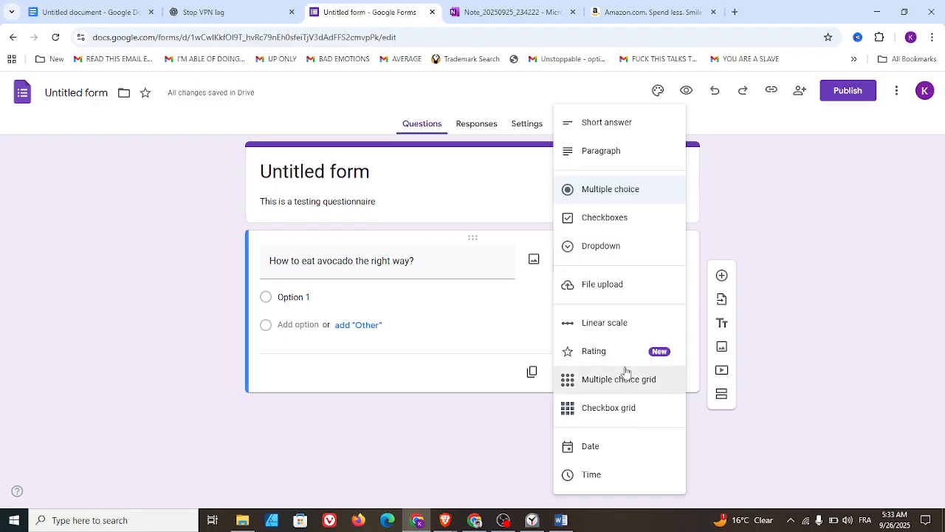
click(602, 125)
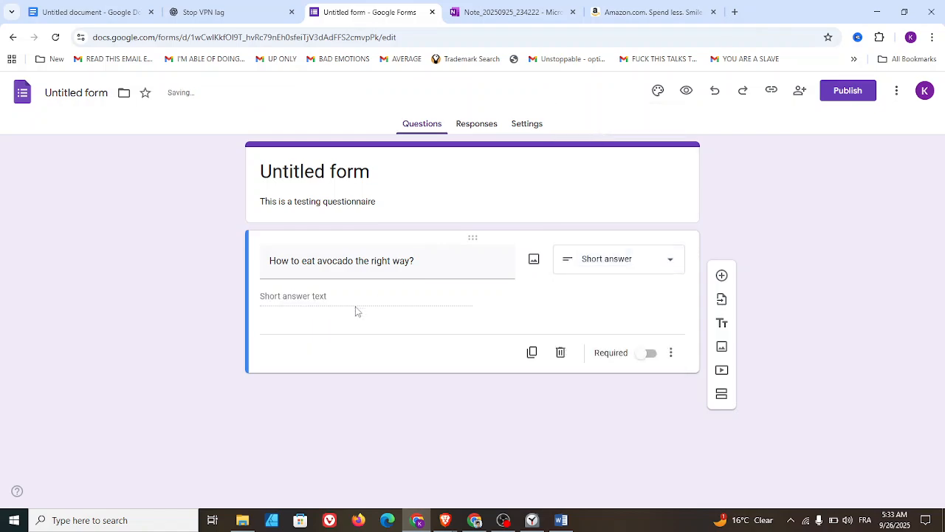
click(664, 268)
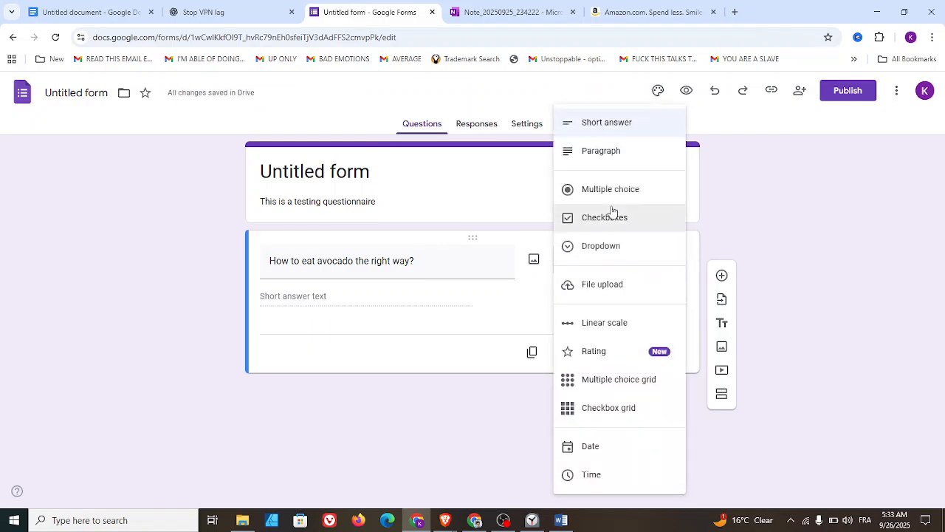
click(610, 151)
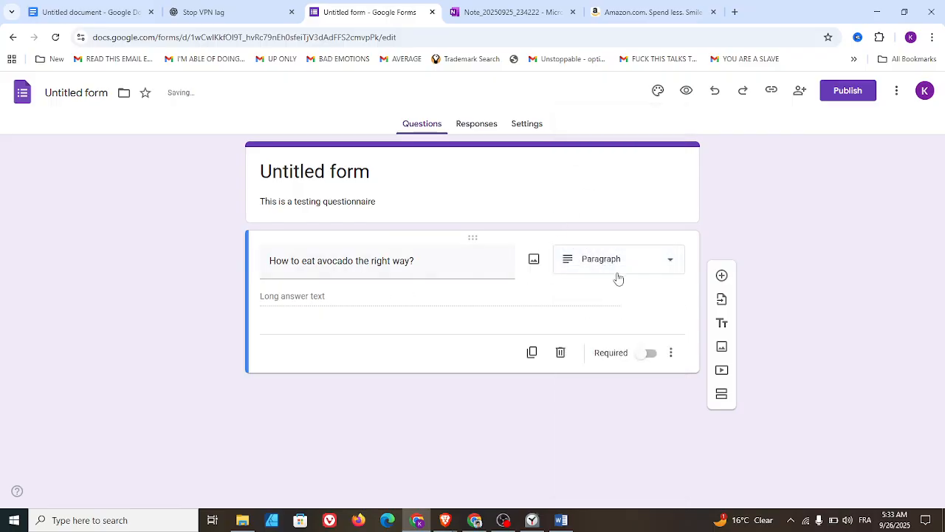
click(670, 264)
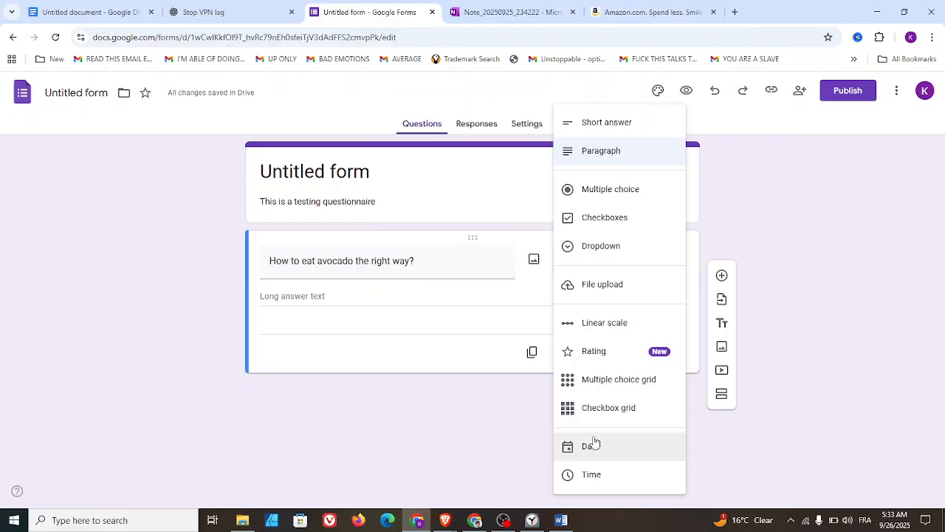
click(793, 379)
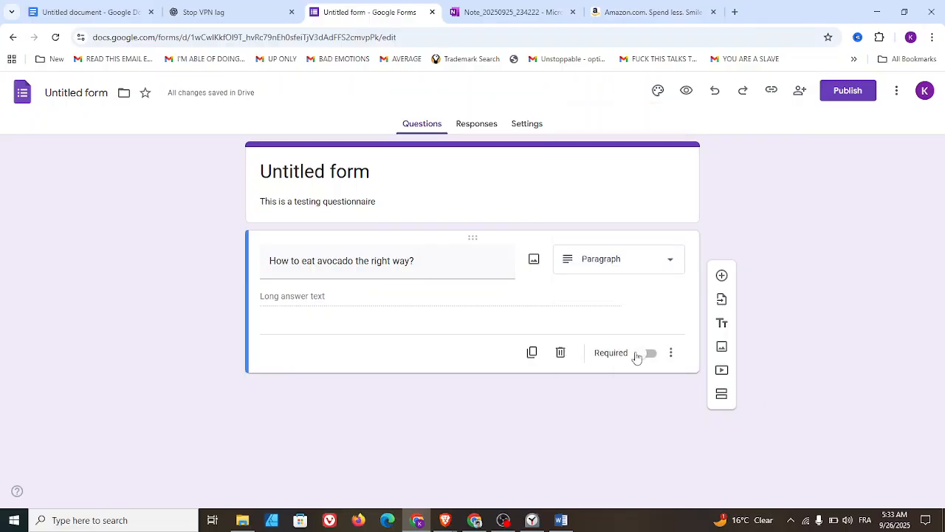
click(603, 265)
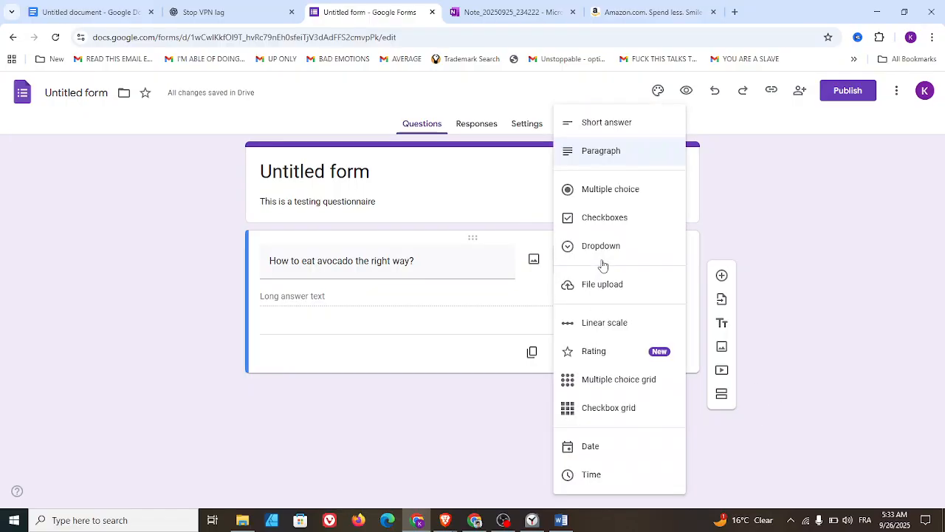
click(788, 326)
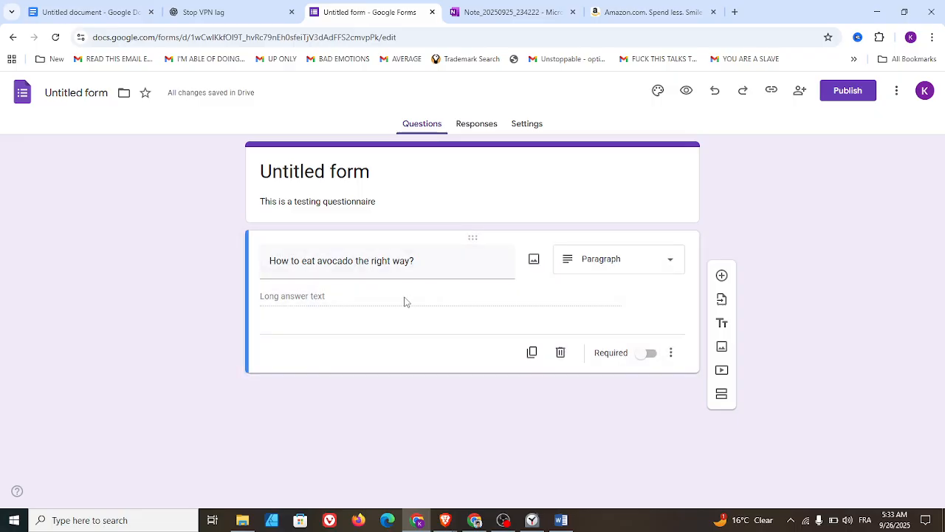
- Duplicate the avocado question and delete the copy
click(532, 355)
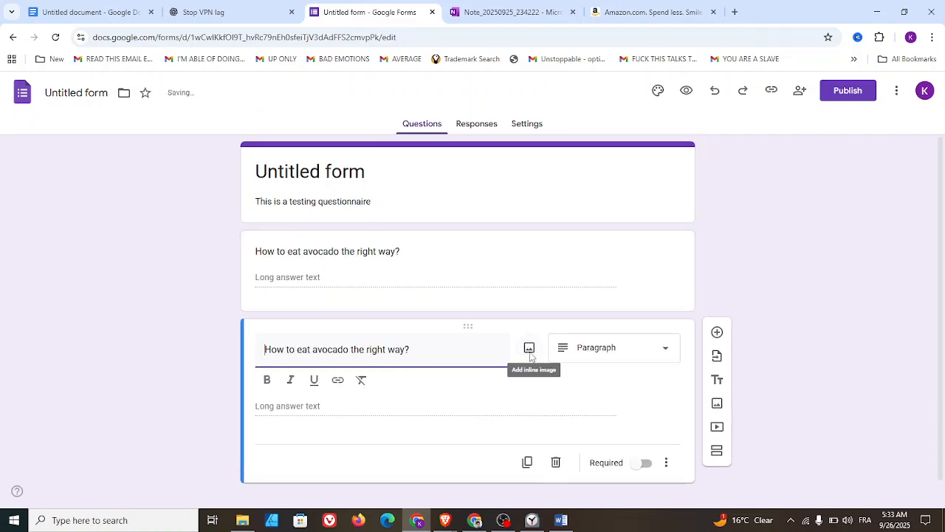
click(556, 465)
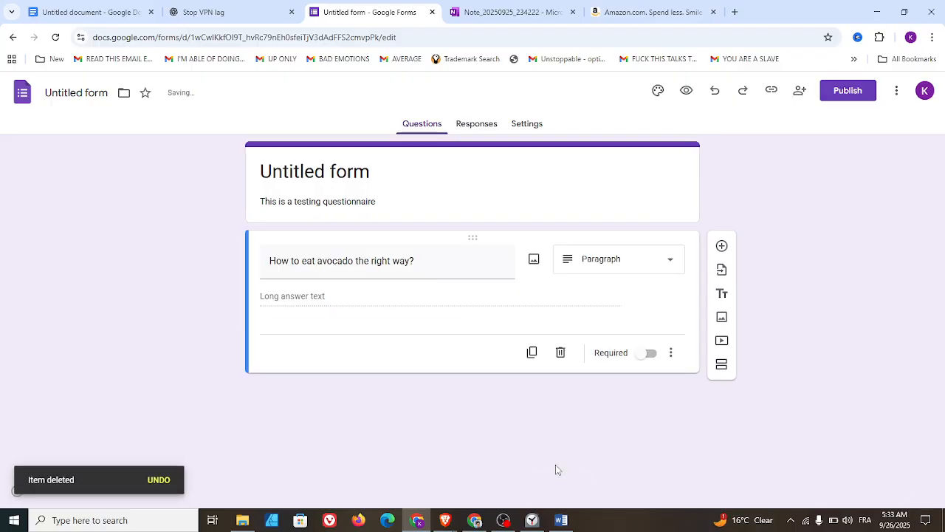
- Turn the Required setting of the avocado question on and off again
click(672, 354)
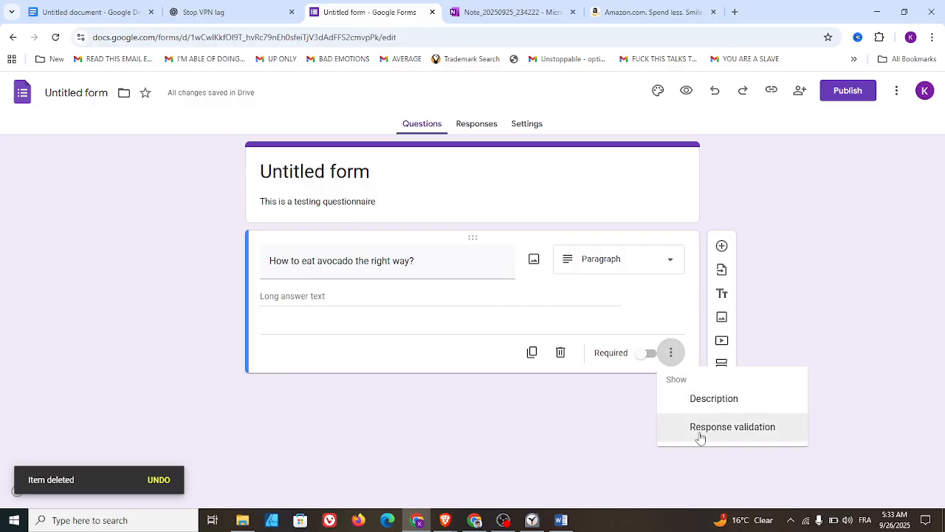
click(650, 360)
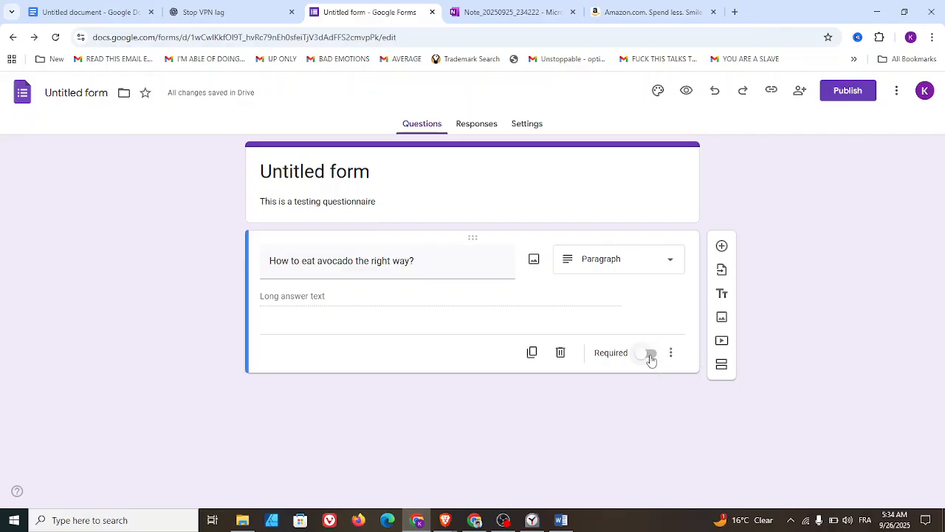
click(651, 361)
click(641, 360)
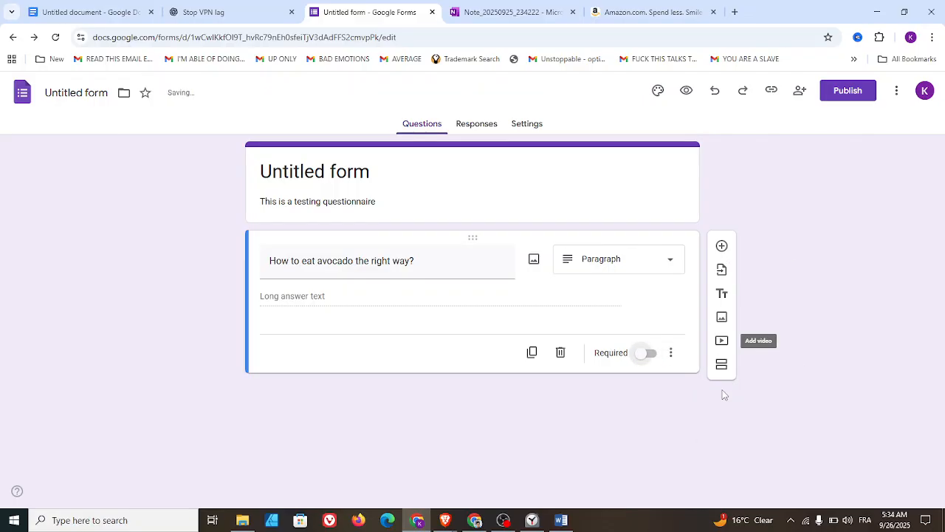
- Add a new blank multiple-choice question below the avocado question
click(722, 247)
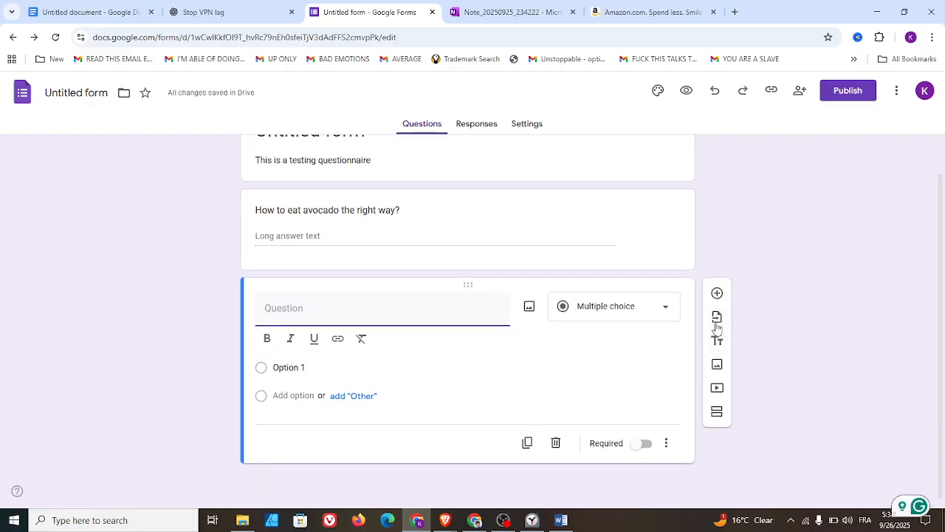
- Browse the recent forms available for importing questions and close the selection without importing
click(717, 319)
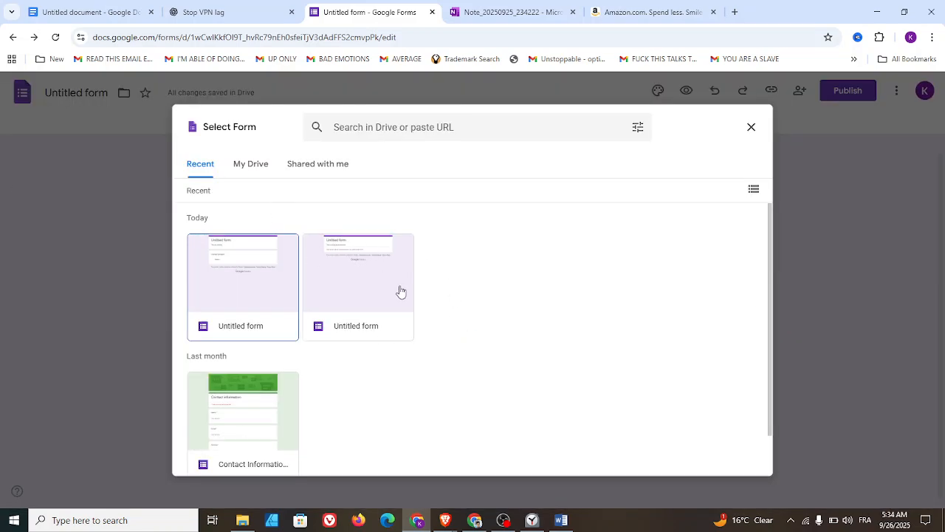
scroll(351, 310, down, 2)
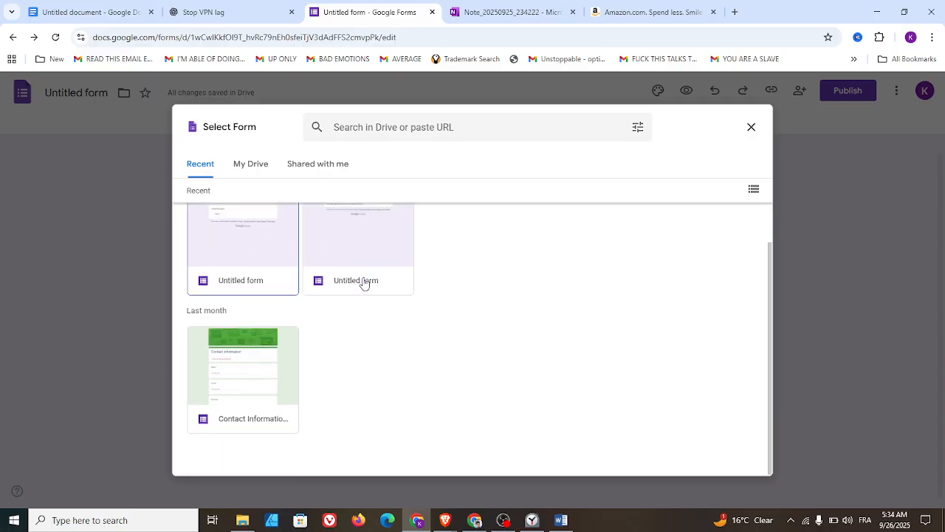
scroll(370, 300, up, 2)
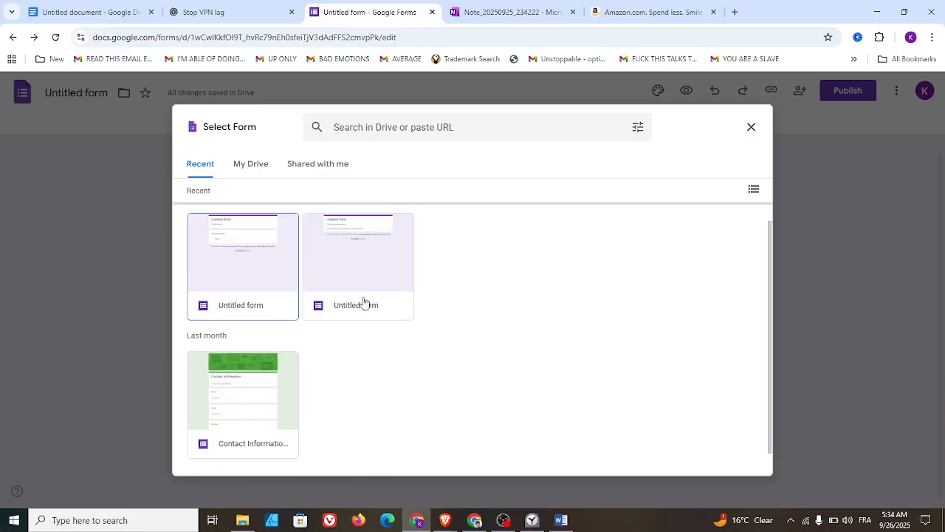
click(749, 127)
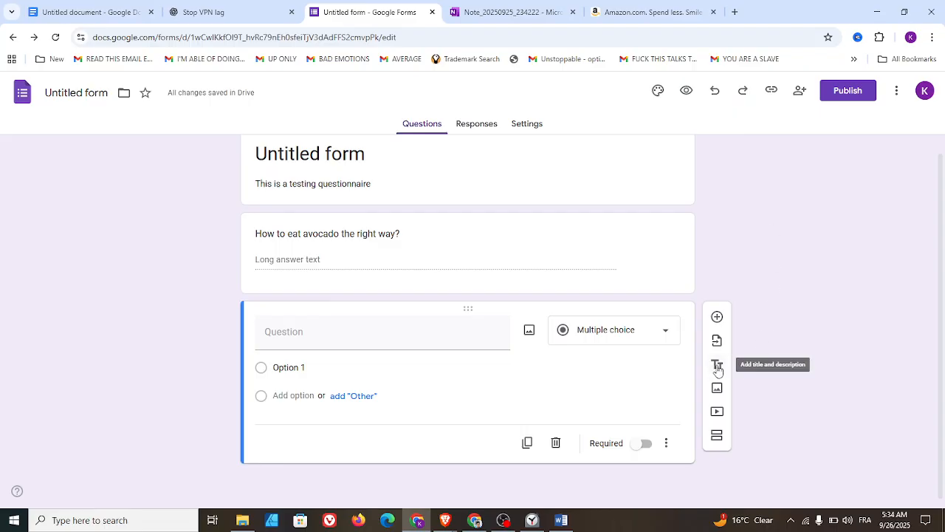
- Add a second section after the blank question and open its title and description for editing
click(717, 438)
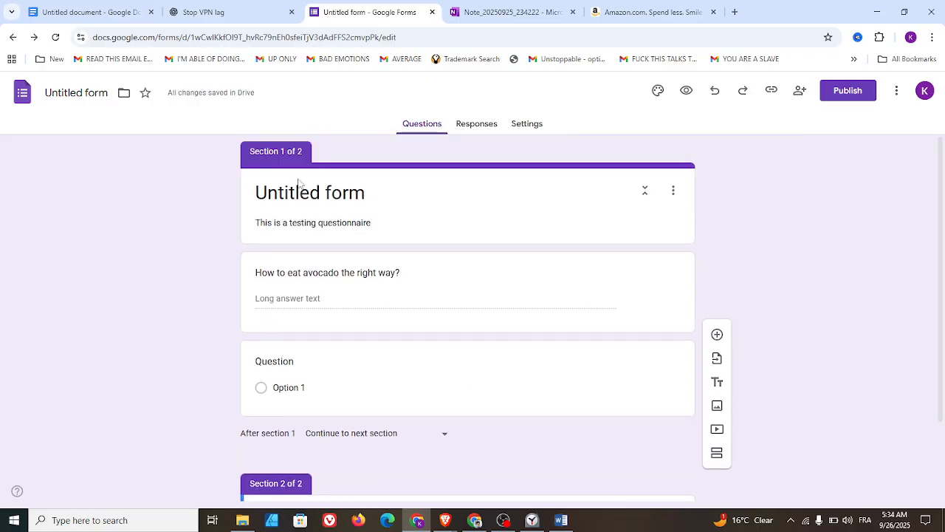
scroll(348, 278, down, 1)
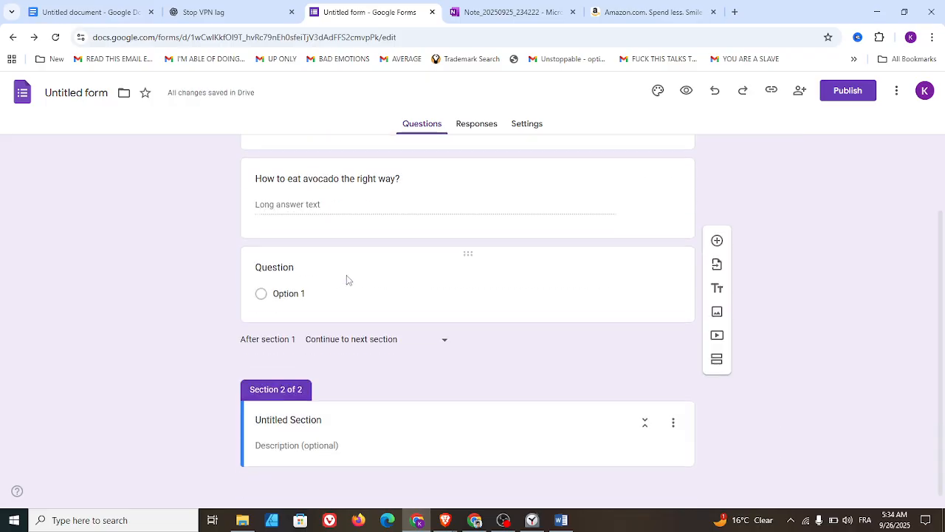
click(312, 415)
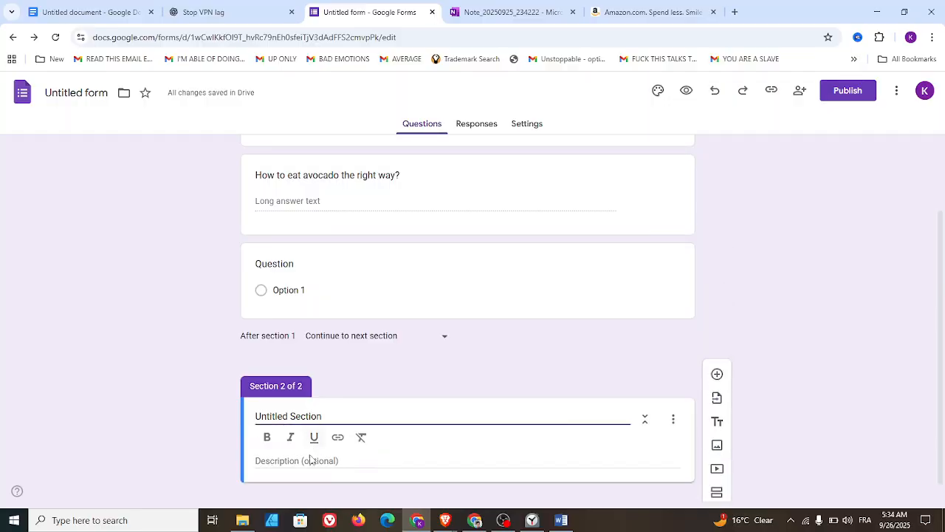
click(308, 460)
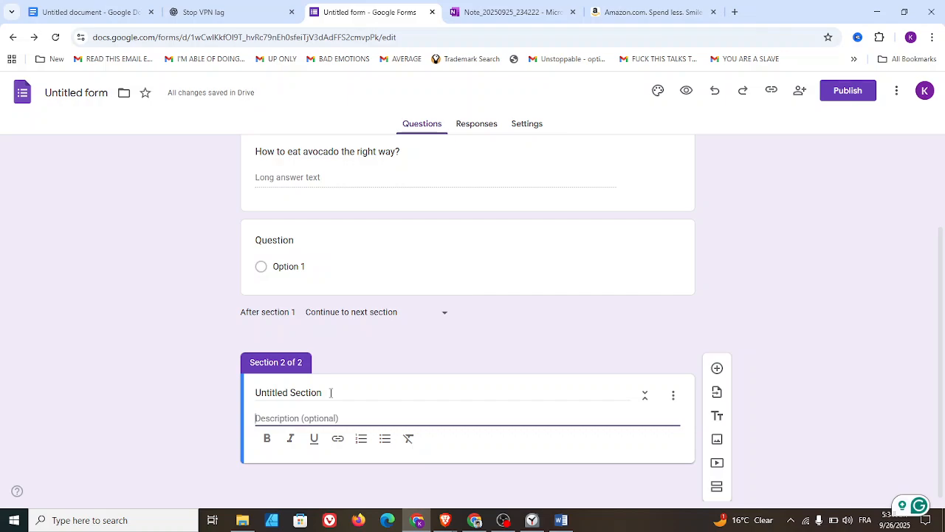
- Replace the second section's title with "Questionnaire Number" and move on to its description
click(331, 393)
drag(331, 392, 207, 383)
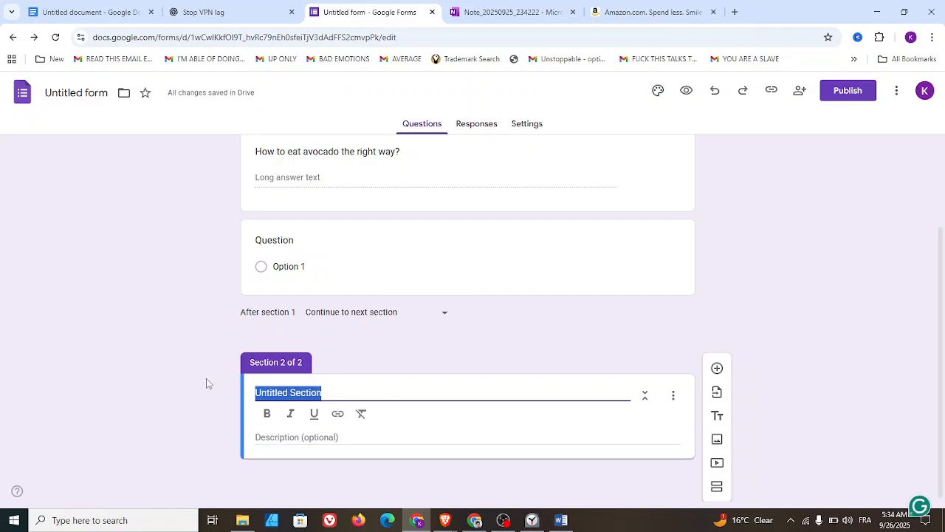
key(BackSpace)
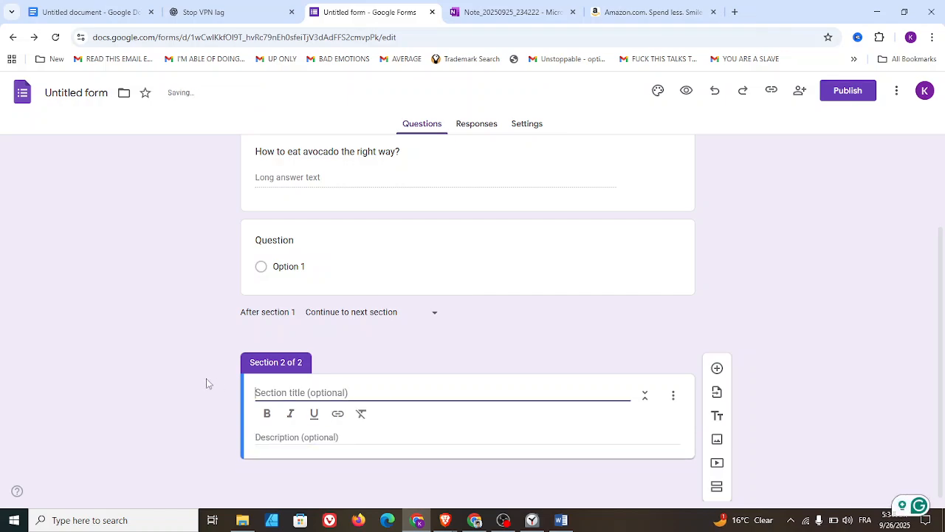
text(Questionn)
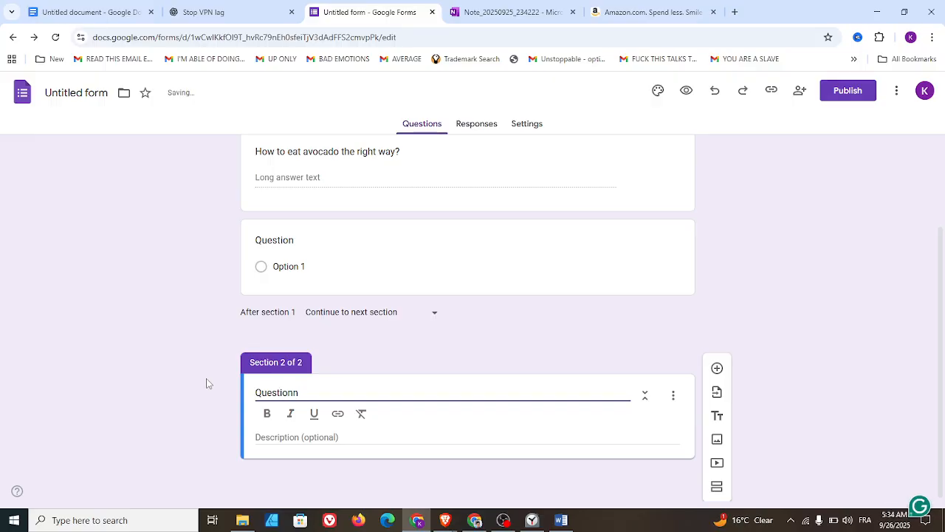
text(aire Numbe)
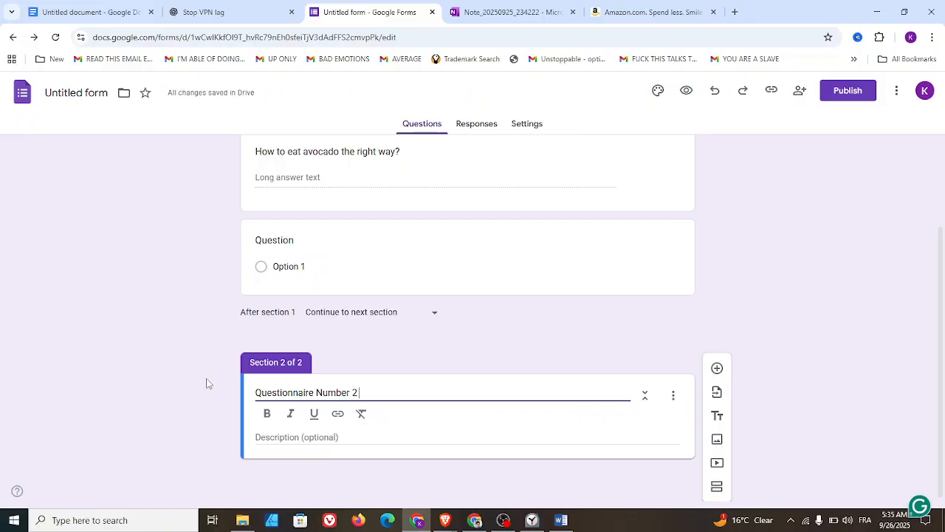
click(350, 437)
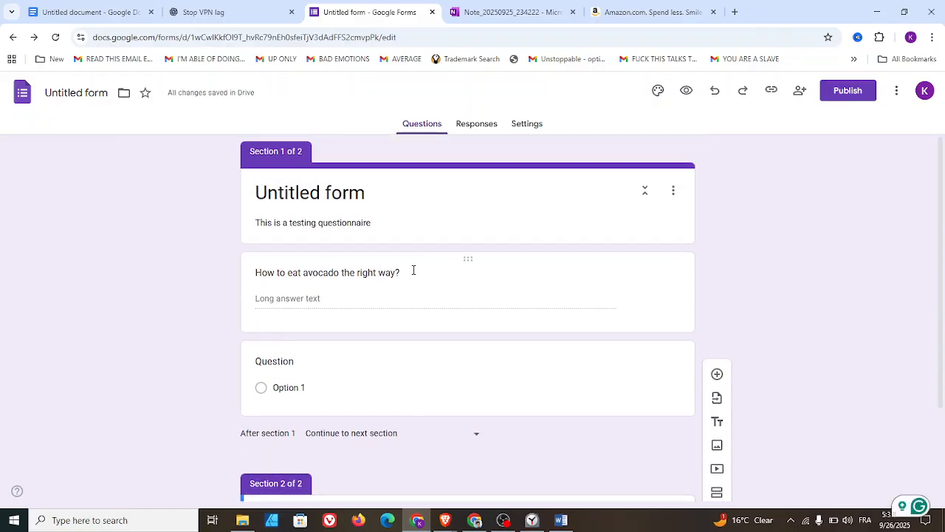
- Open the form's responses view, look through the additional response options and close them
click(470, 127)
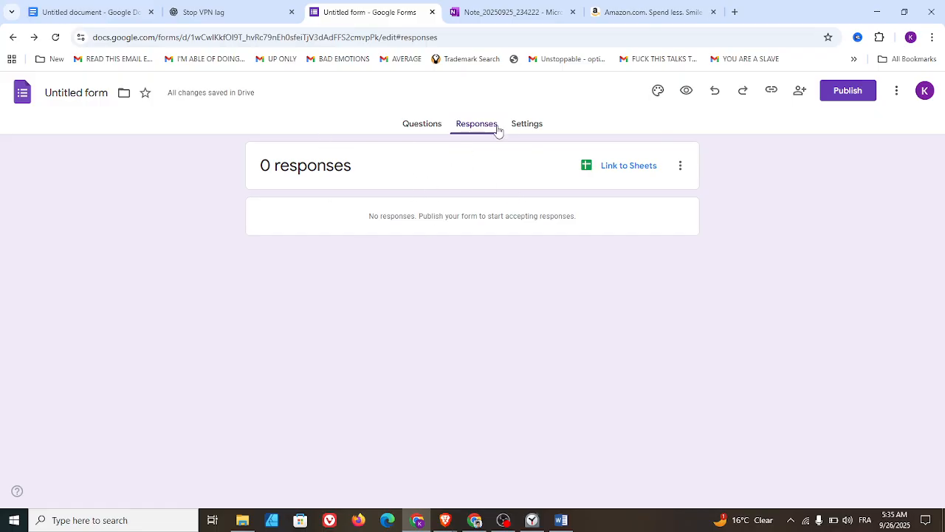
click(681, 170)
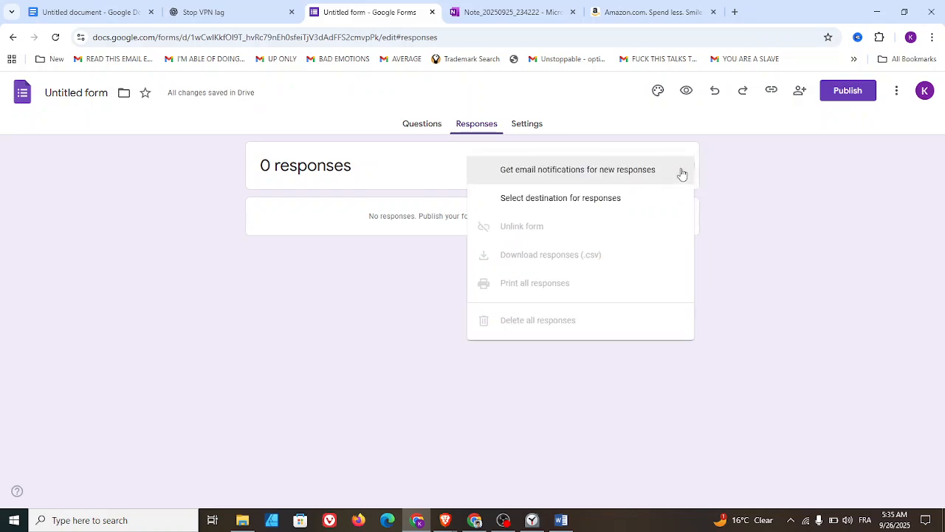
click(796, 213)
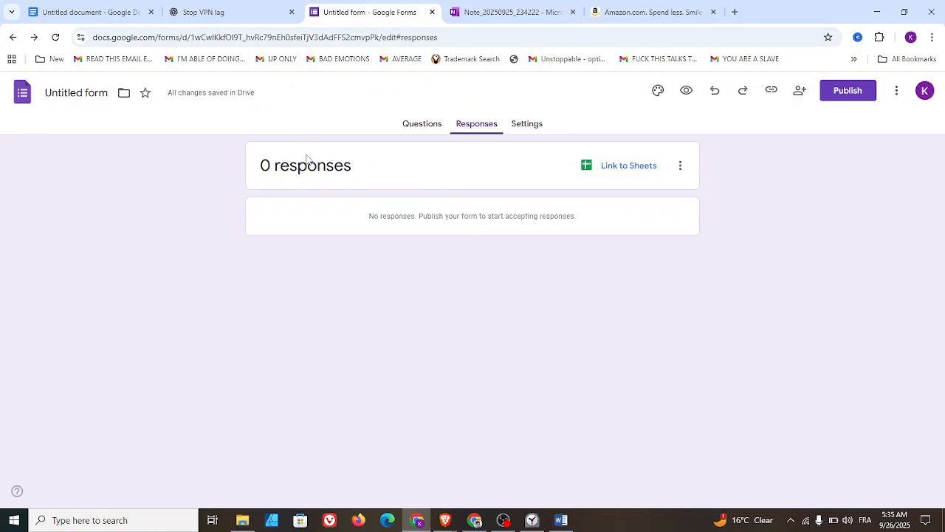
- Review the new and existing spreadsheet choices for the responses' destination and cancel without linking one
click(590, 169)
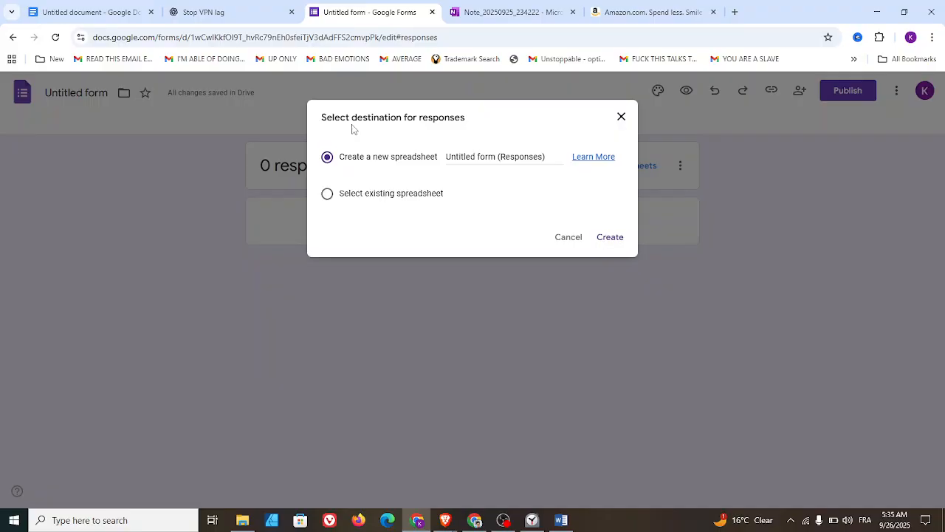
click(364, 198)
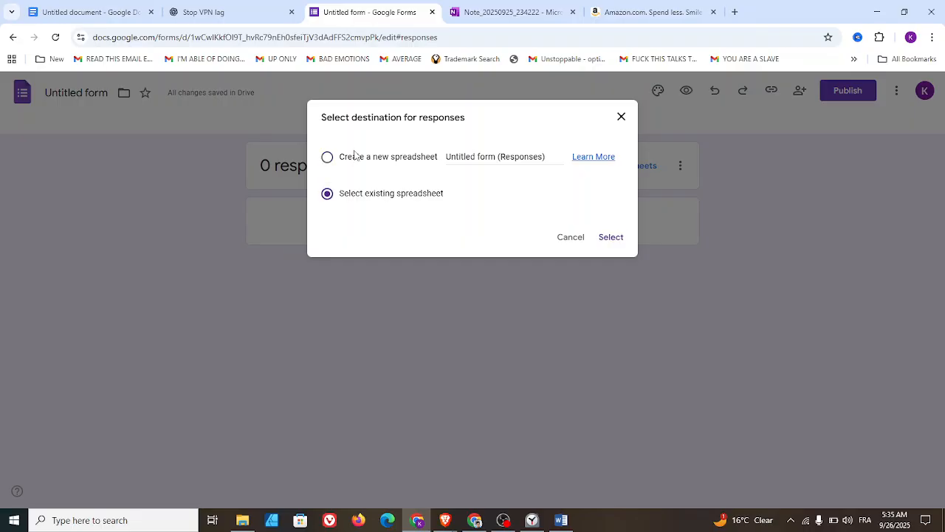
click(571, 243)
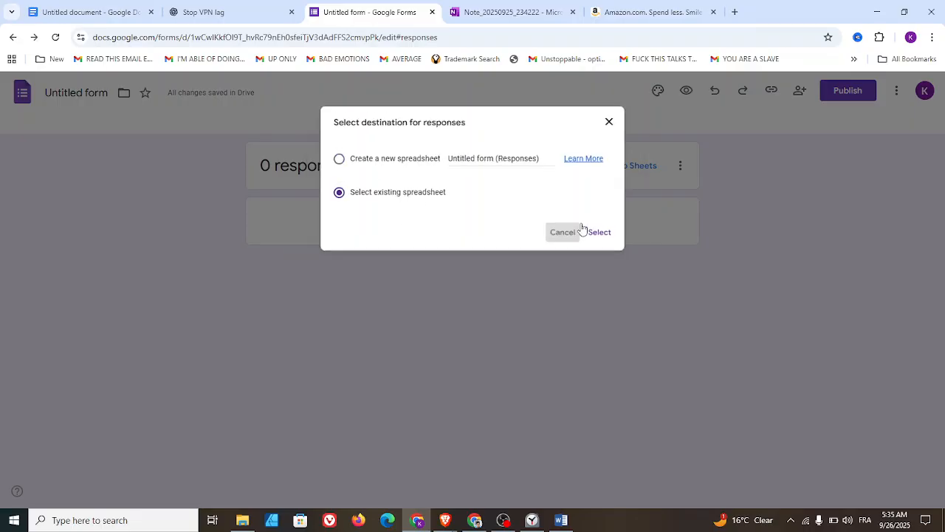
click(681, 167)
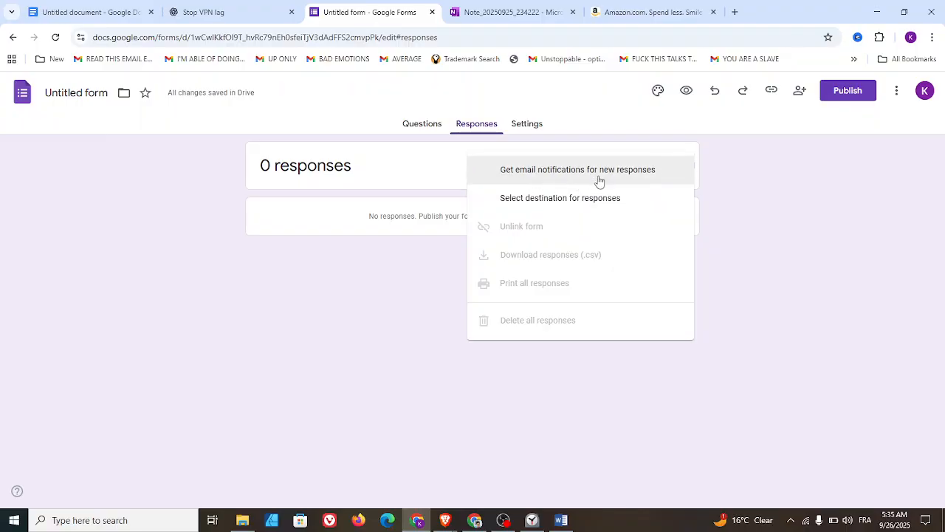
click(555, 205)
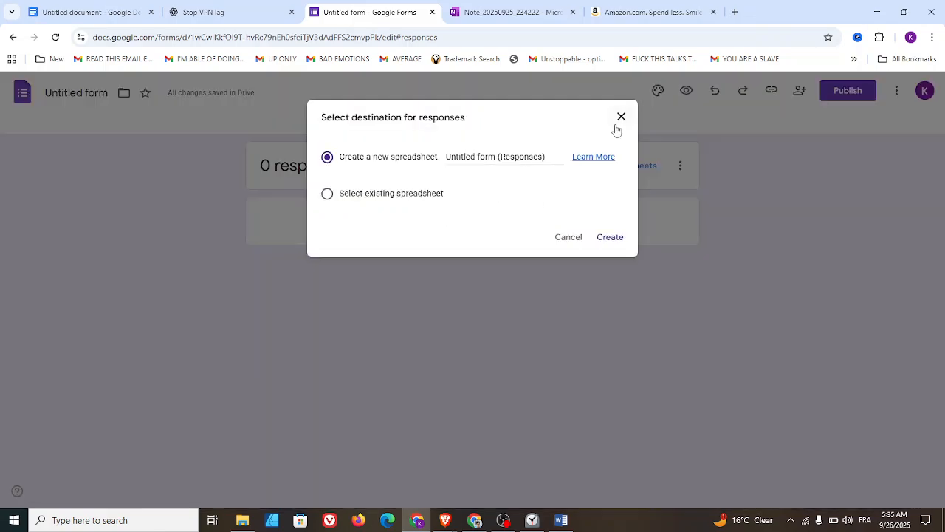
click(622, 118)
- Turn on email notifications for new responses
click(679, 167)
click(534, 173)
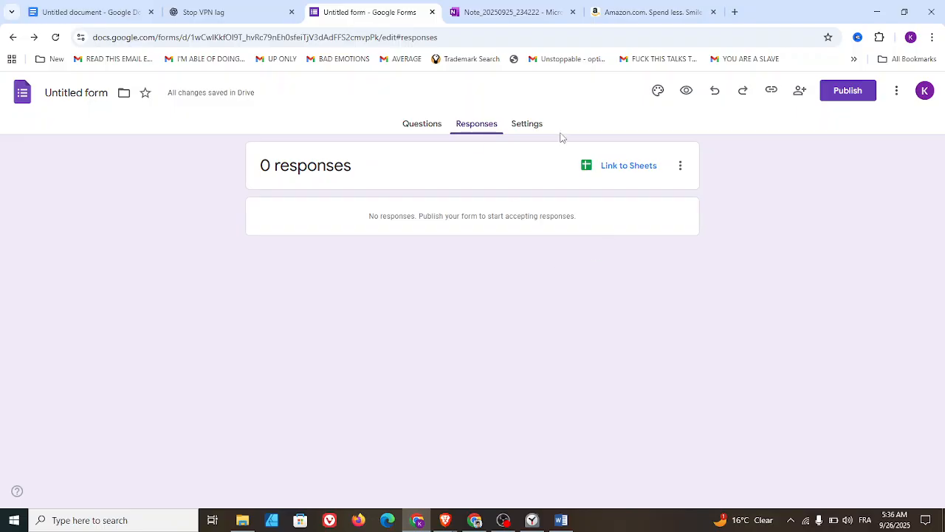
- Look over the form's settings and make the form a quiz
click(531, 125)
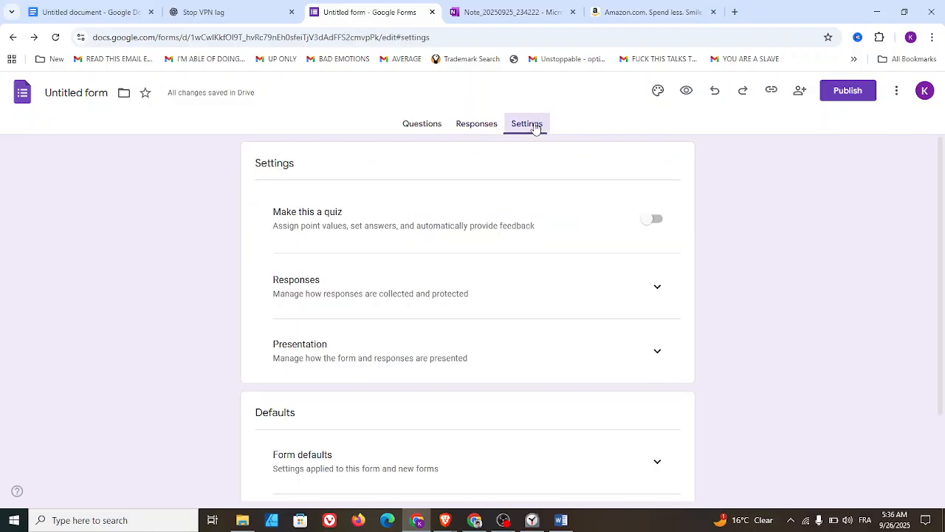
scroll(725, 164, down, 3)
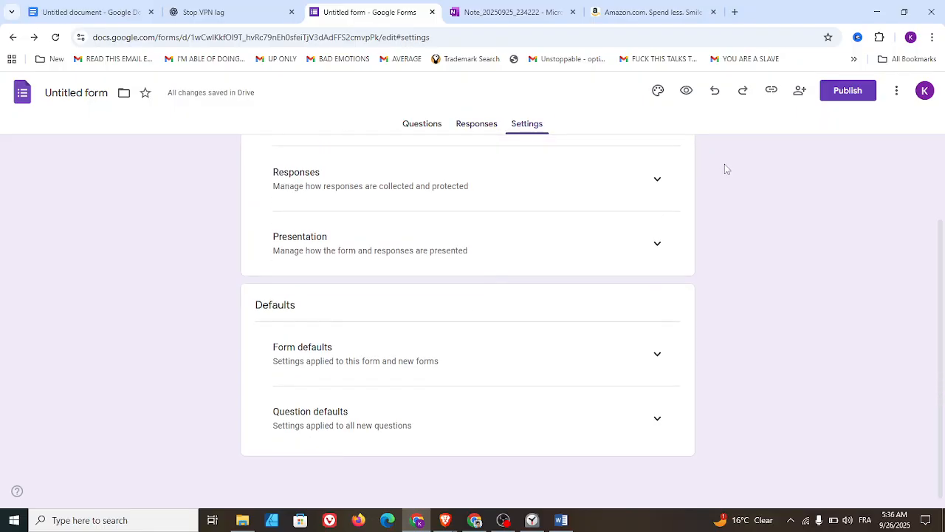
scroll(694, 178, up, 3)
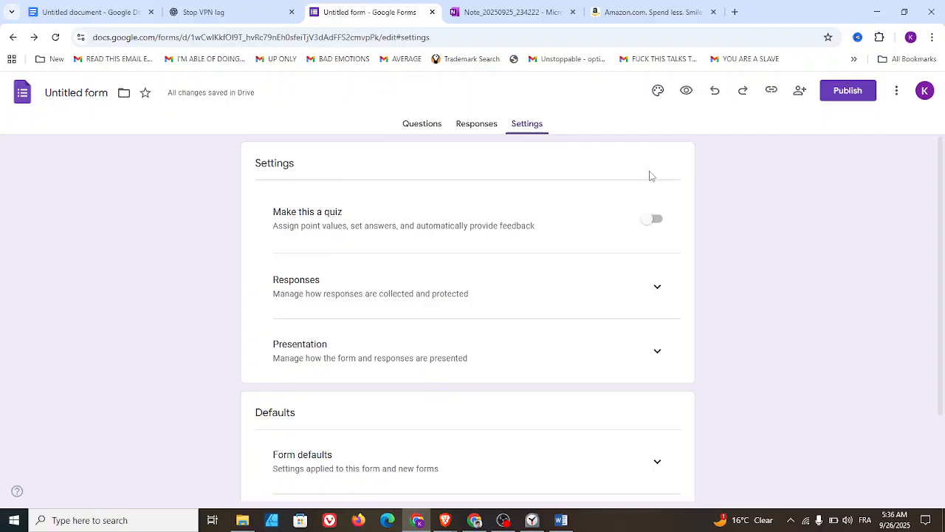
scroll(644, 184, down, 3)
scroll(650, 196, up, 3)
click(657, 221)
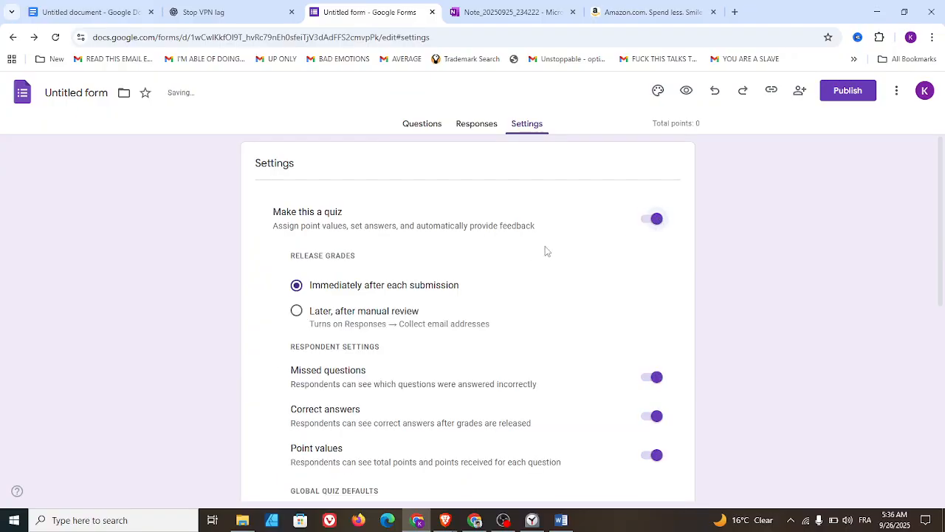
- Switch the quiz's grade release to later, after manual review, and back to immediately after each submission
scroll(517, 230, down, 2)
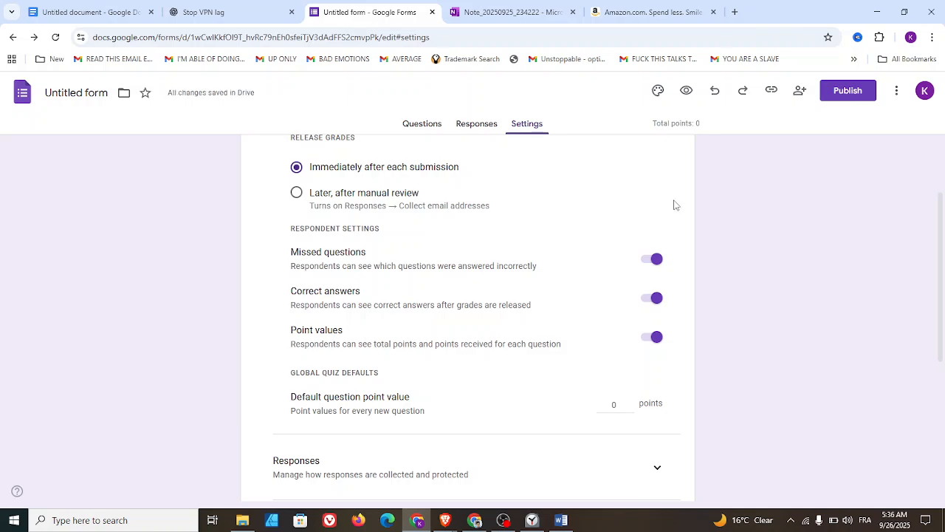
scroll(674, 204, down, 2)
scroll(672, 203, up, 2)
scroll(488, 205, up, 2)
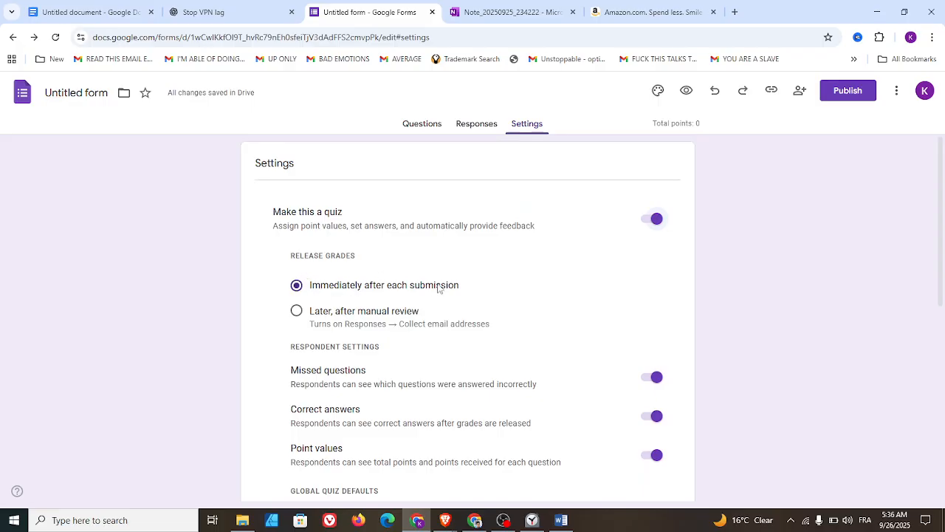
scroll(445, 292, down, 2)
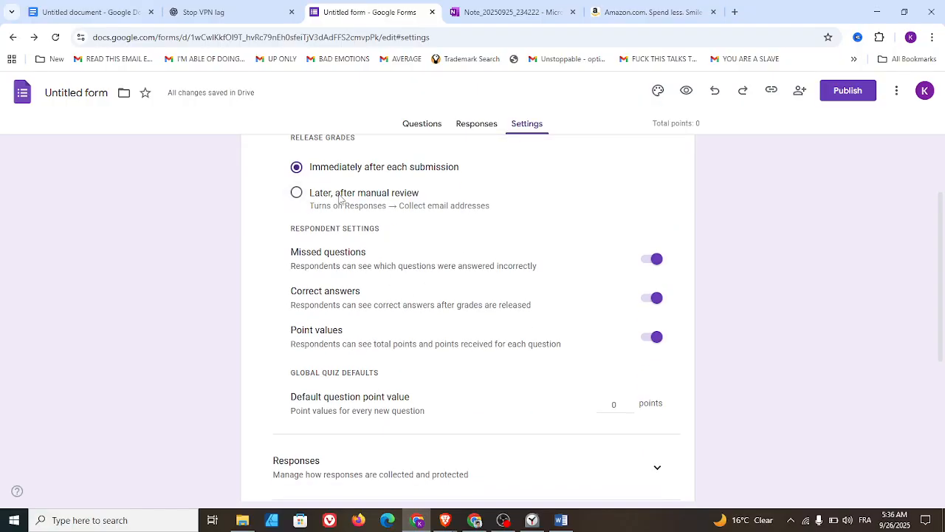
click(296, 194)
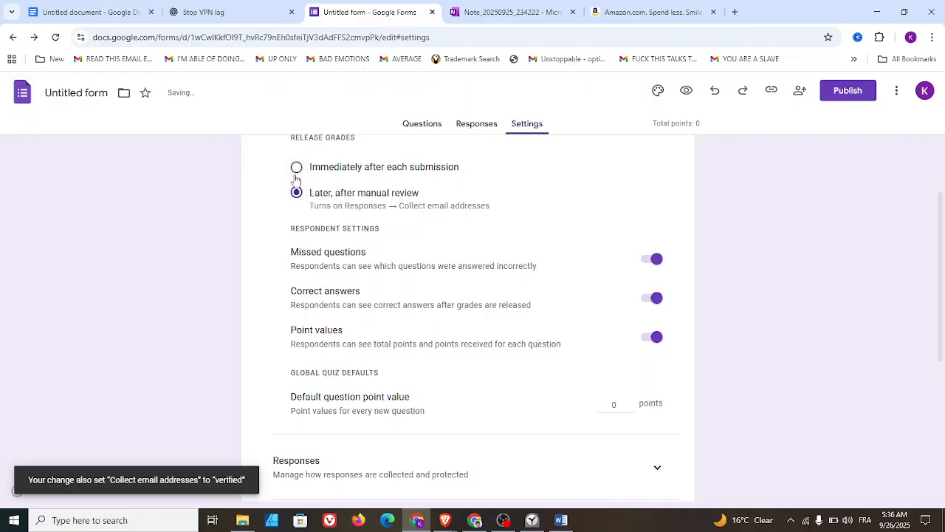
click(297, 170)
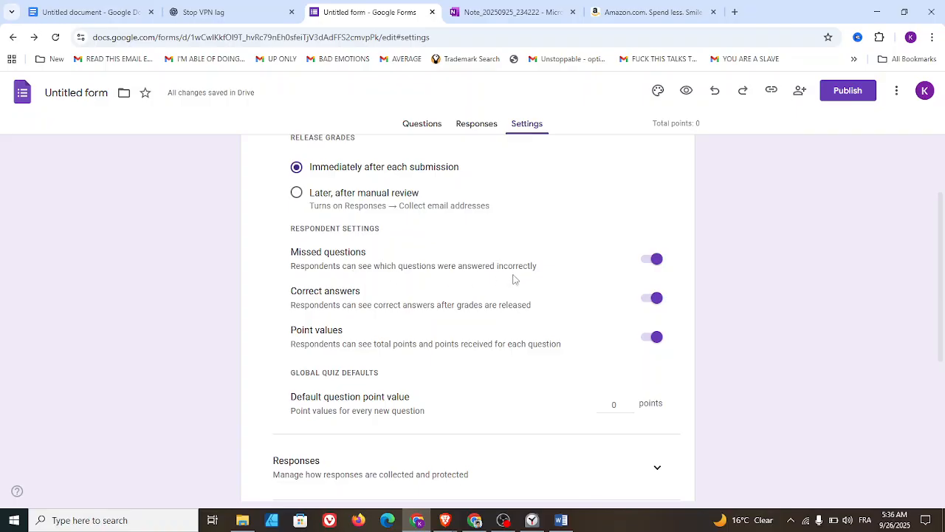
- Turn the respondent settings for missed questions and point values off and on again
click(651, 263)
click(653, 263)
click(653, 340)
click(653, 339)
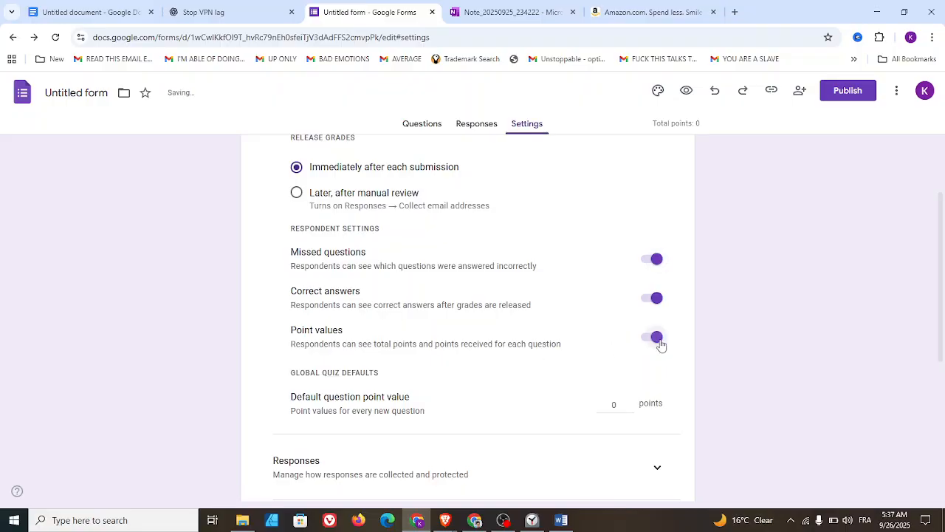
- Raise the default question point value in the global quiz defaults and return it to 0
scroll(606, 344, down, 3)
scroll(606, 345, up, 2)
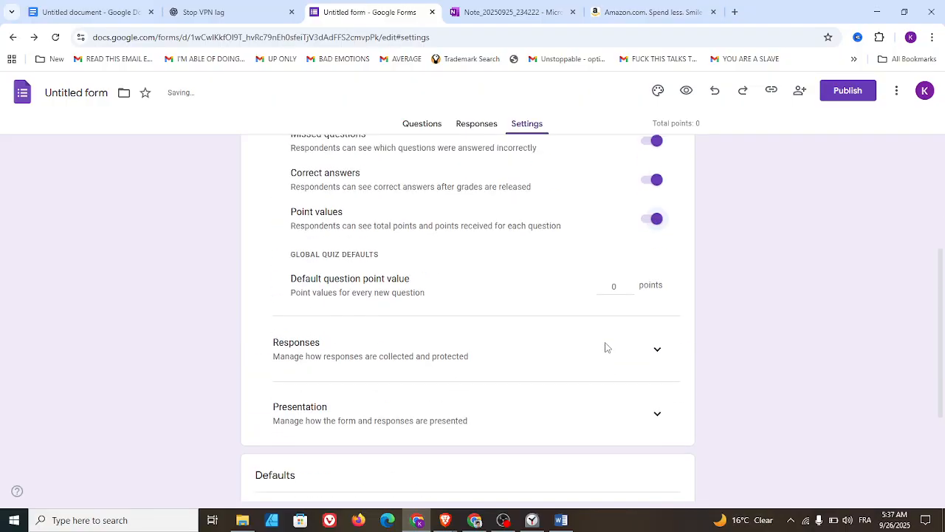
scroll(605, 346, up, 1)
scroll(573, 365, down, 1)
click(628, 293)
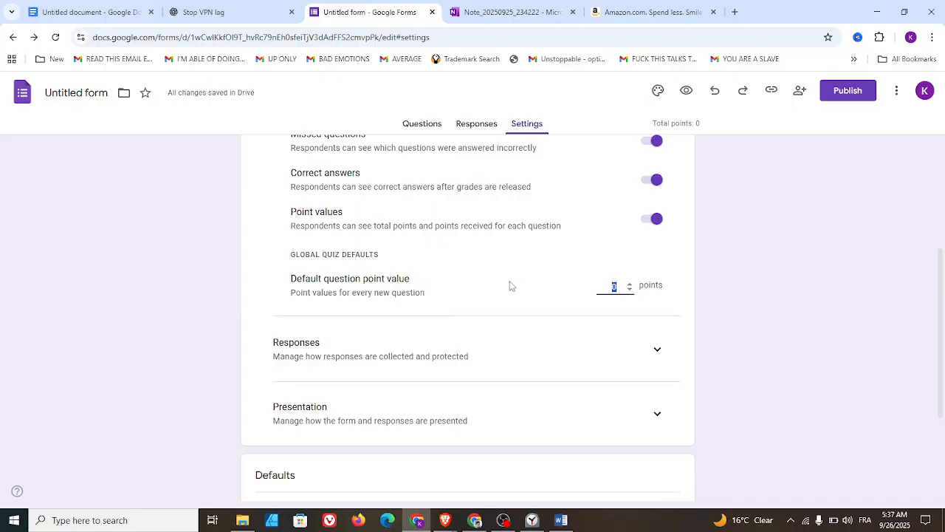
click(631, 285)
click(630, 285)
click(630, 285)
click(630, 285)
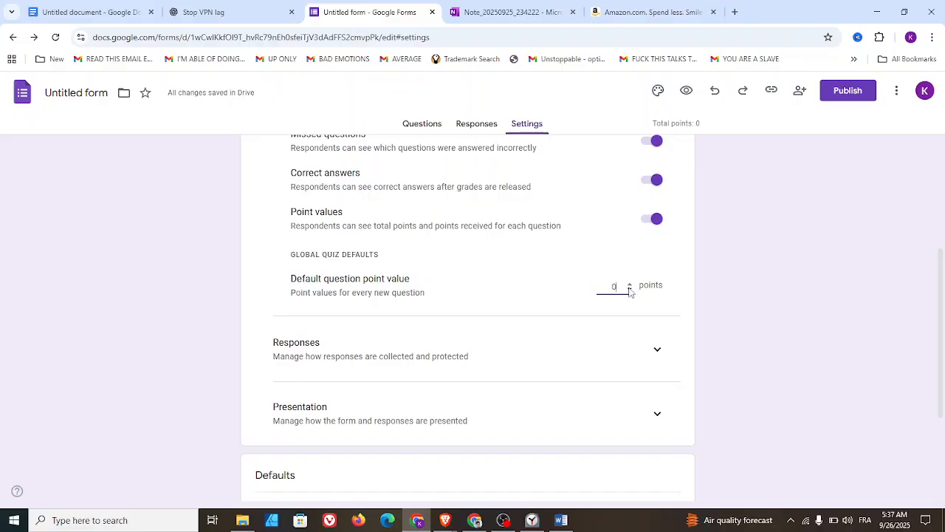
- Expand the Responses settings and review the email collection and response copy choices, keeping Verified and Off
scroll(603, 301, down, 2)
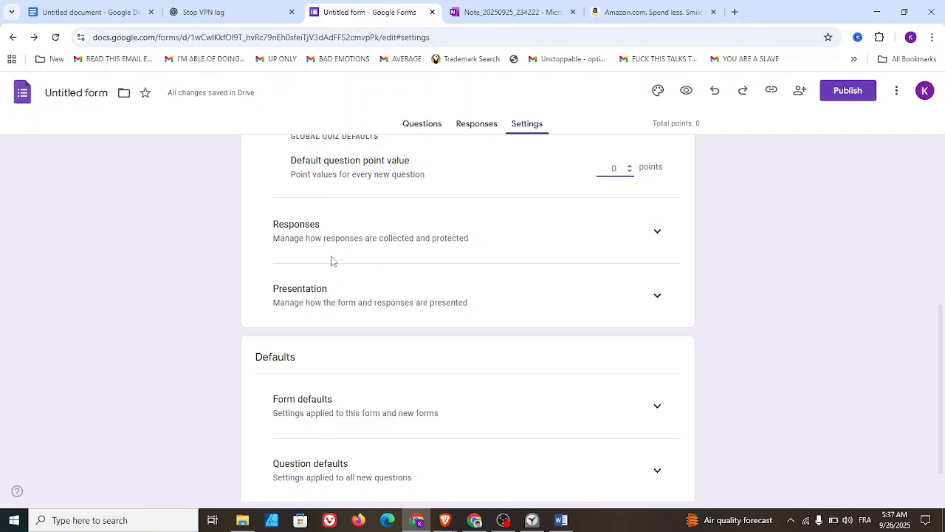
click(657, 234)
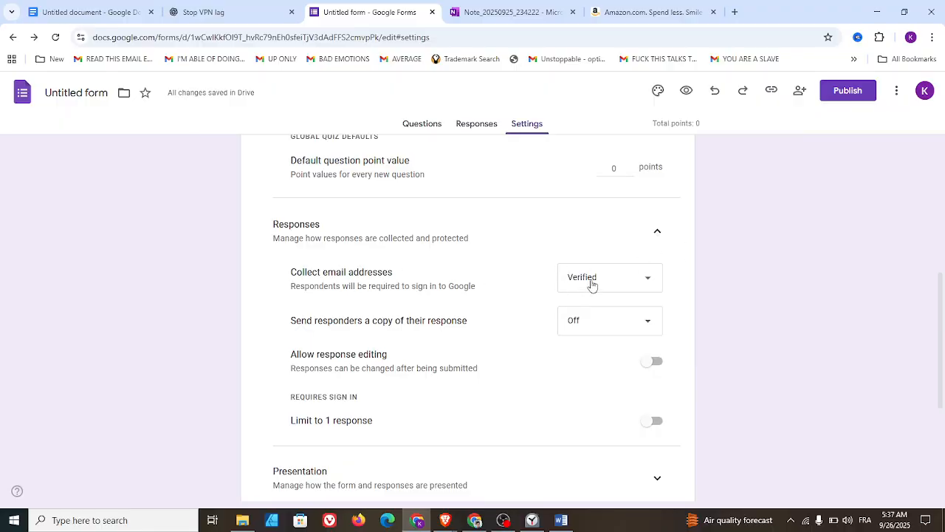
click(646, 283)
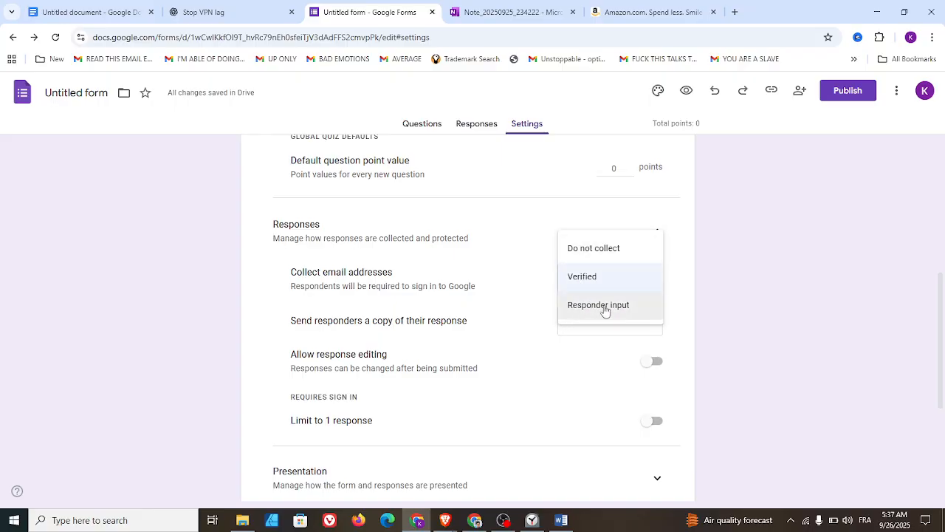
click(727, 287)
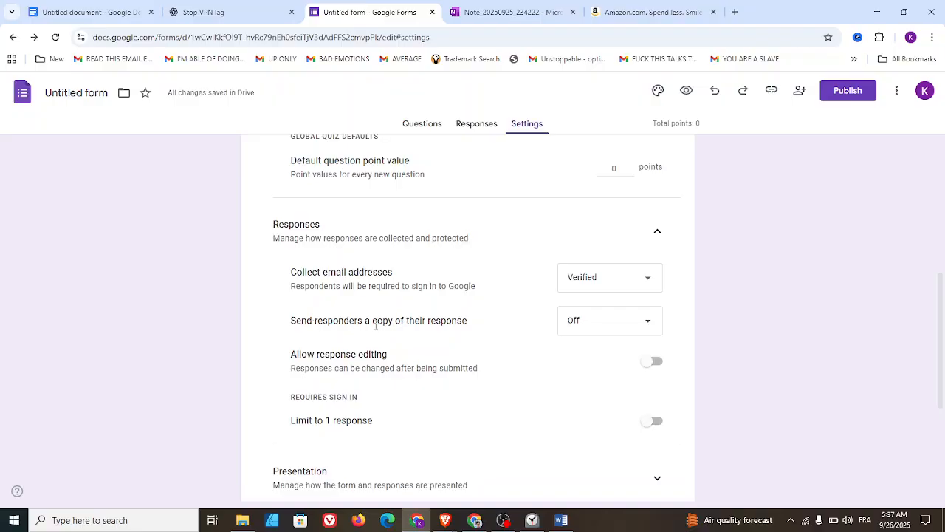
click(630, 323)
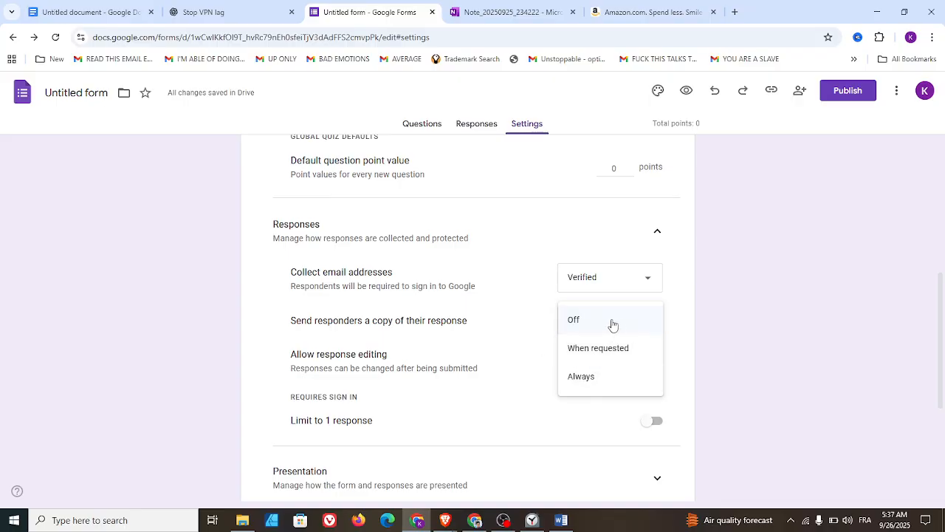
click(613, 325)
- Turn response editing and the limit to 1 response on and off again in the Responses settings
scroll(591, 319, down, 2)
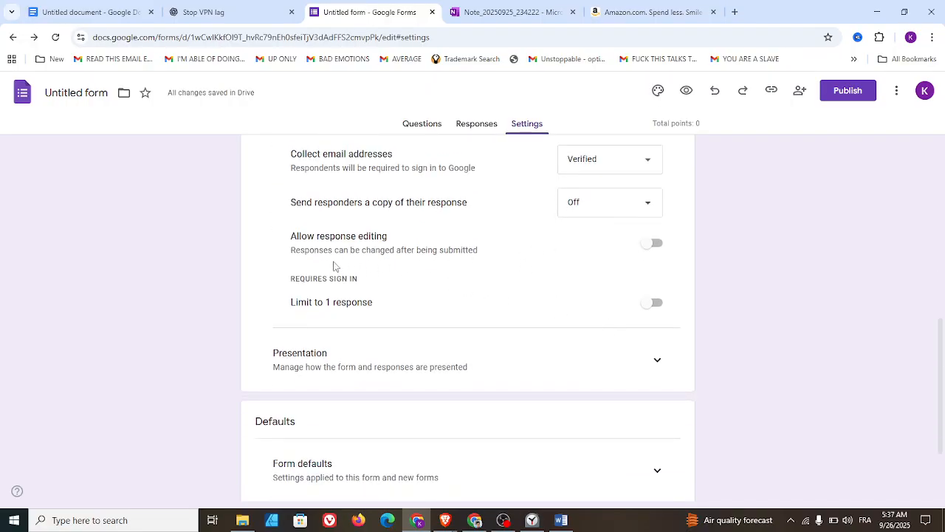
click(655, 243)
click(652, 245)
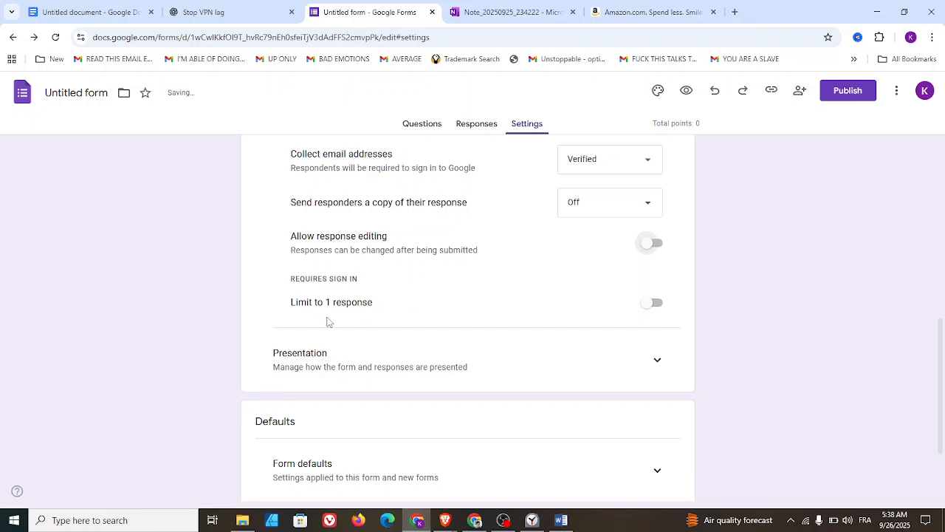
click(656, 304)
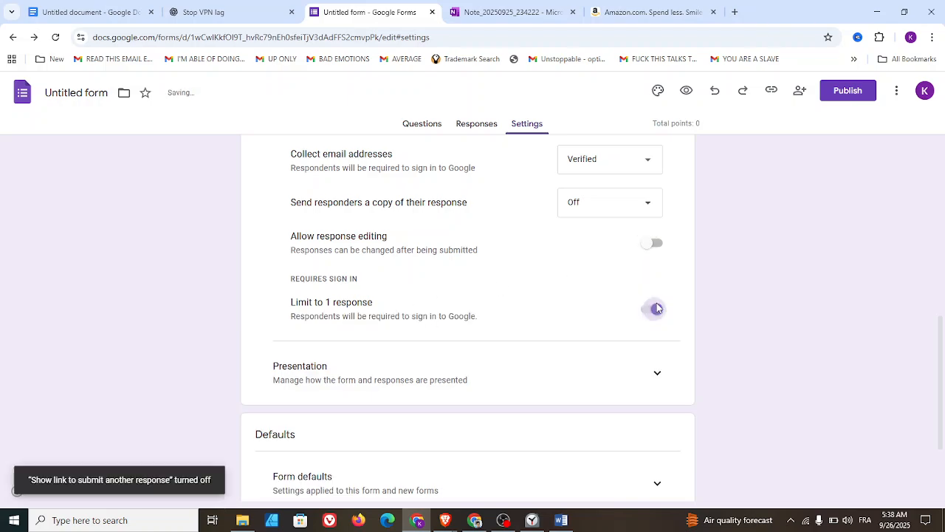
click(648, 311)
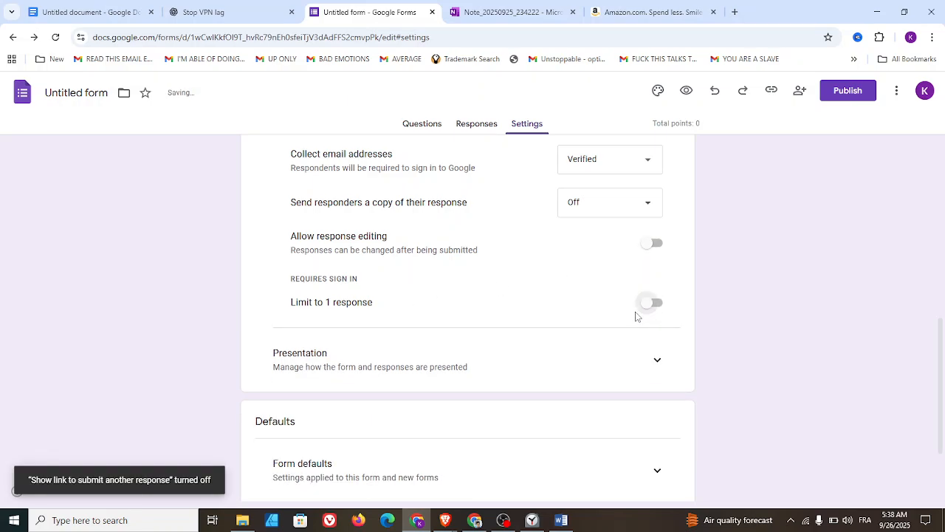
- Expand the Presentation settings and review the form presentation and after-submission options
scroll(579, 319, down, 2)
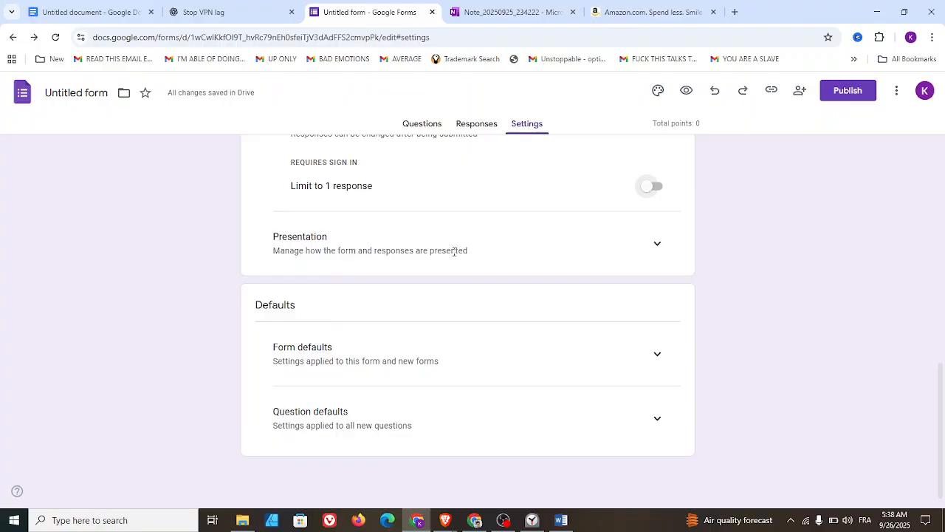
click(657, 245)
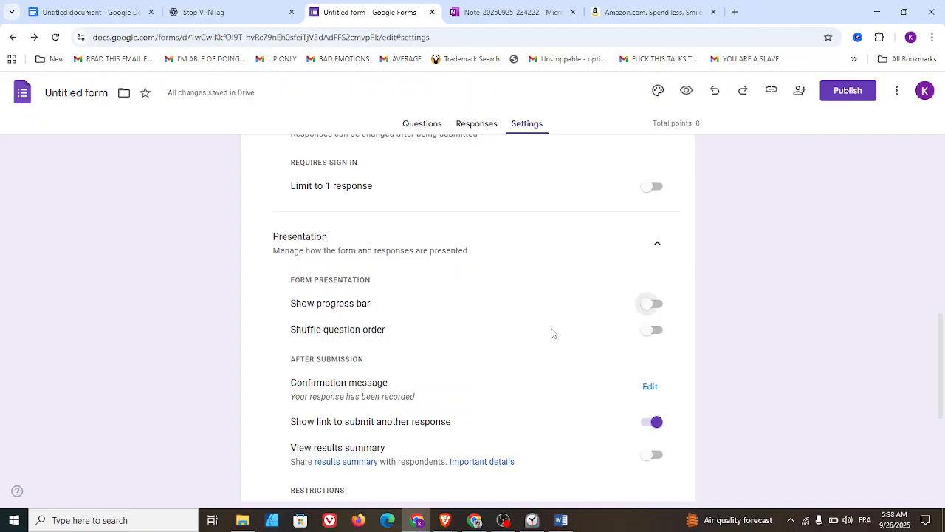
scroll(553, 332, down, 2)
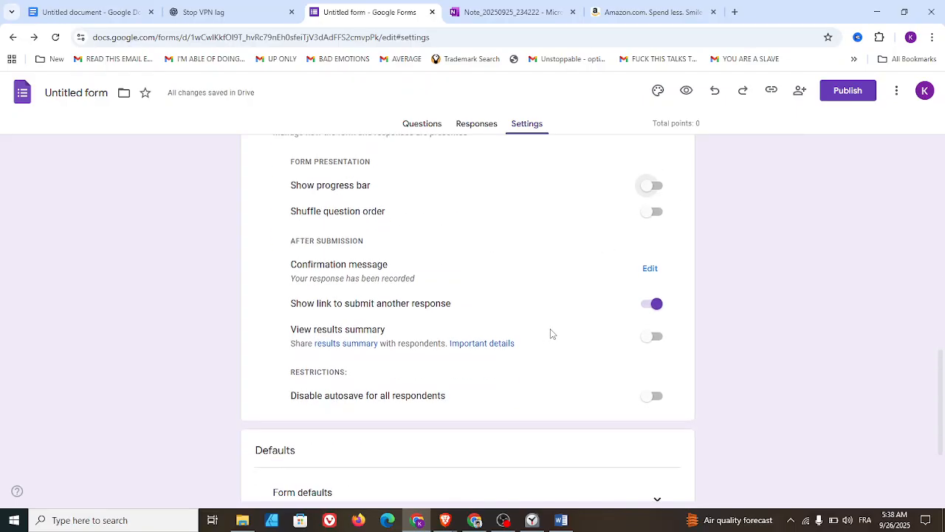
- Set the confirmation message to "You are done with this question, check the following one" and save it
click(650, 270)
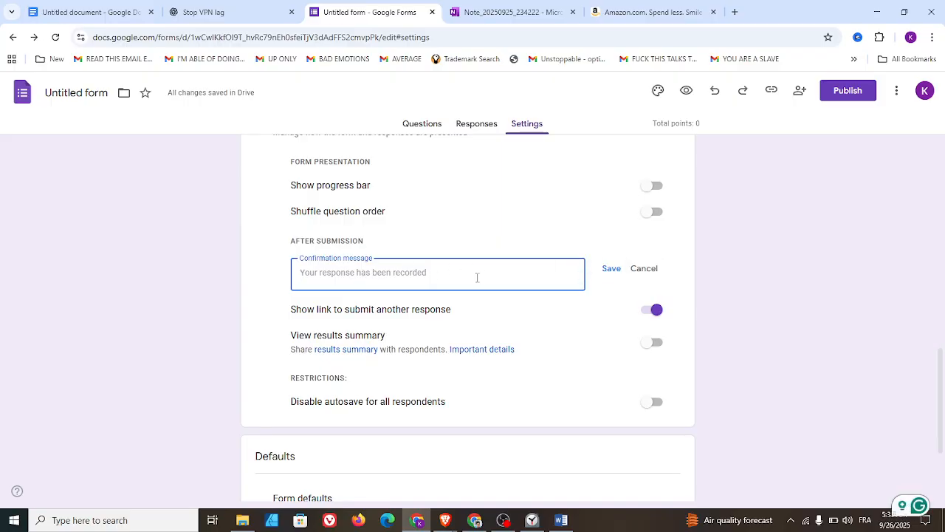
text(y)
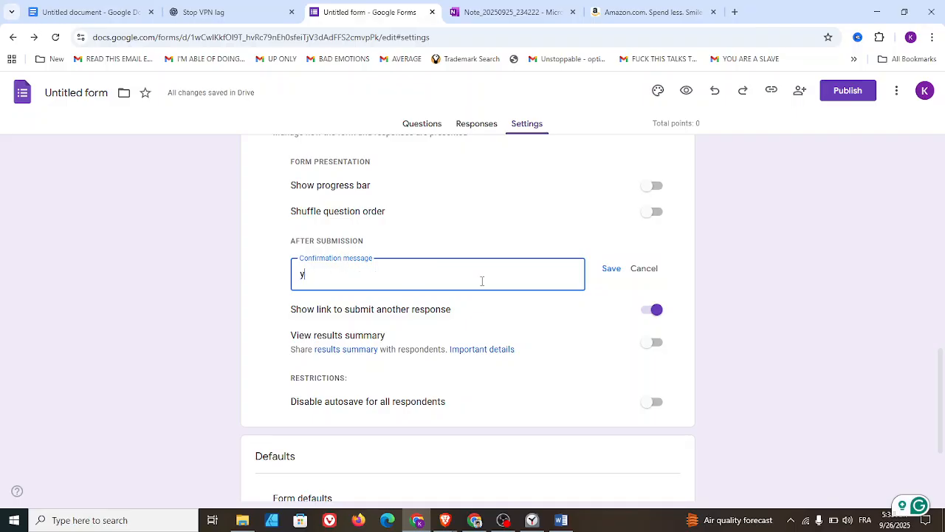
text(u are)
key(BackSpace)
key(BackSpace)
key(BackSpace)
key(BackSpace)
key(BackSpace)
key(BackSpace)
text(You are done wi)
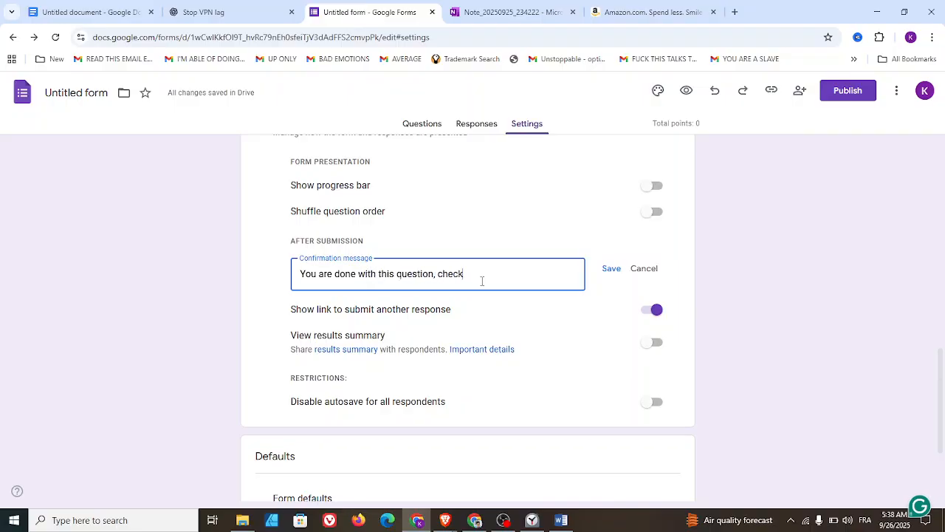
text(owing one)
click(611, 268)
click(648, 269)
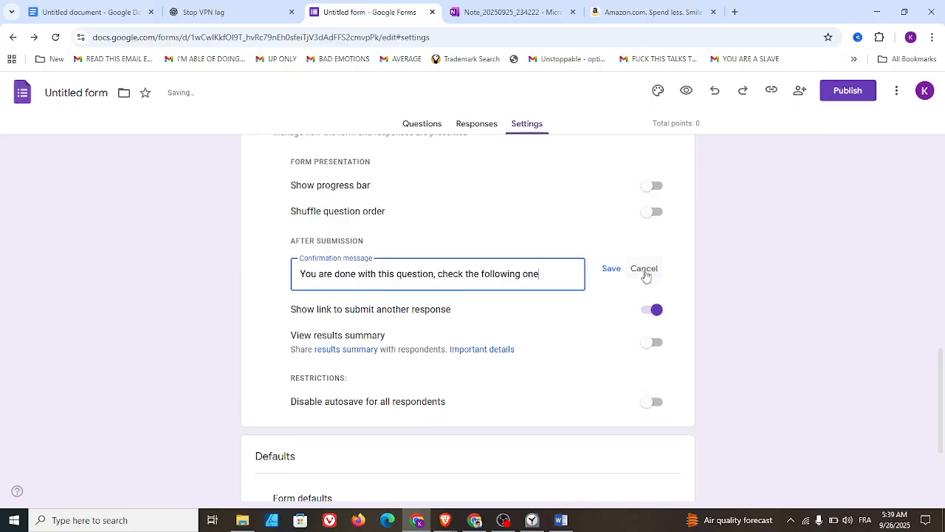
- Clear the custom confirmation message and save to restore the default text
triple_click(542, 270)
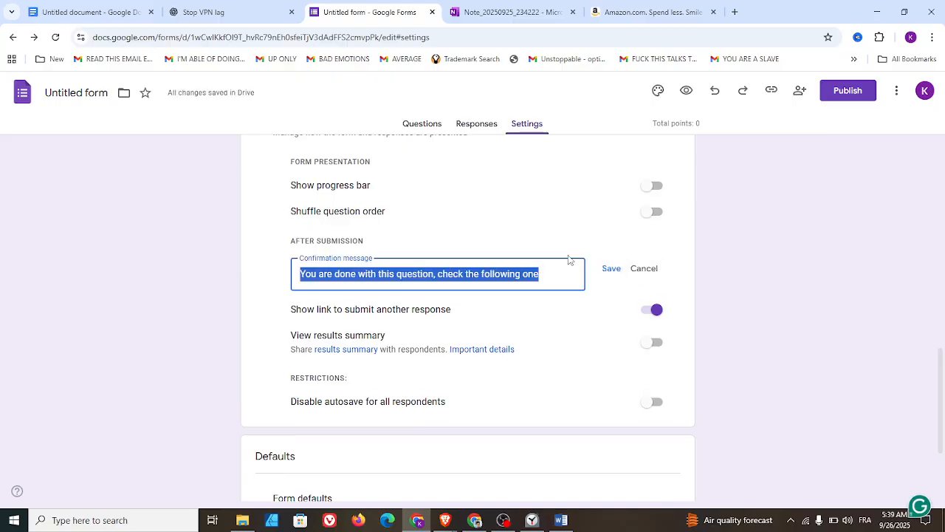
key(BackSpace)
click(612, 270)
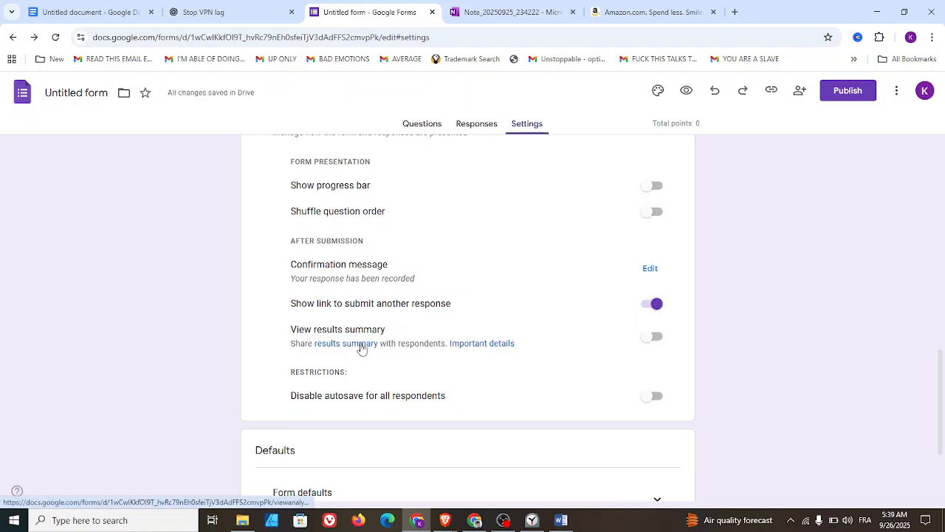
- Turn the results summary and the autosave restriction for all respondents on and off again in the Presentation settings
click(660, 339)
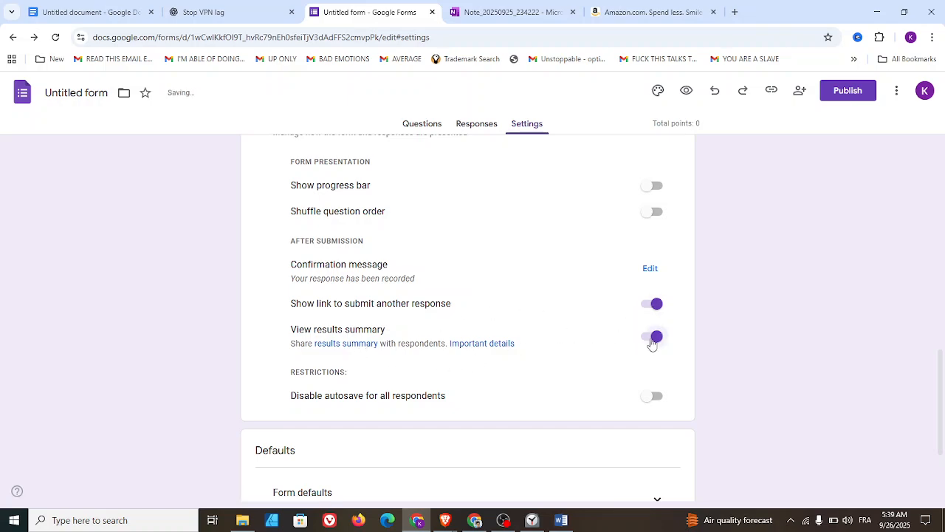
click(641, 344)
scroll(621, 336, down, 2)
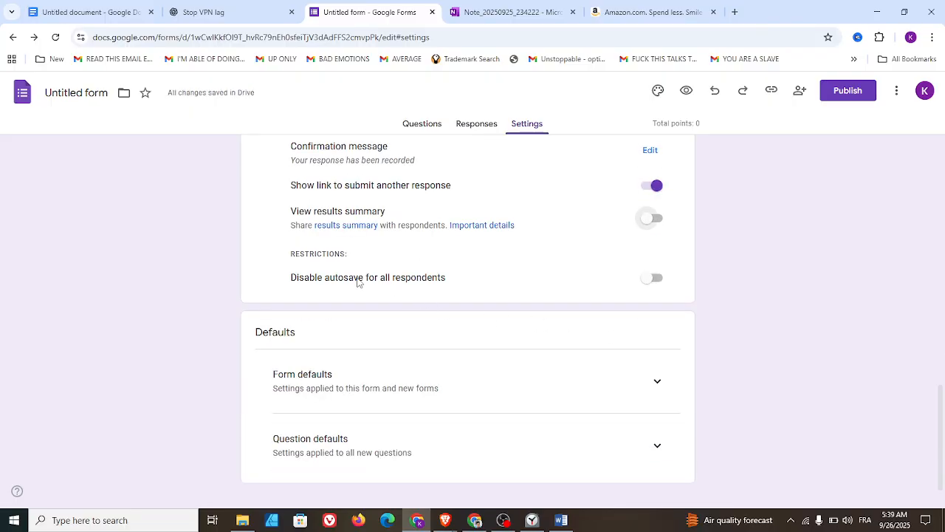
click(663, 282)
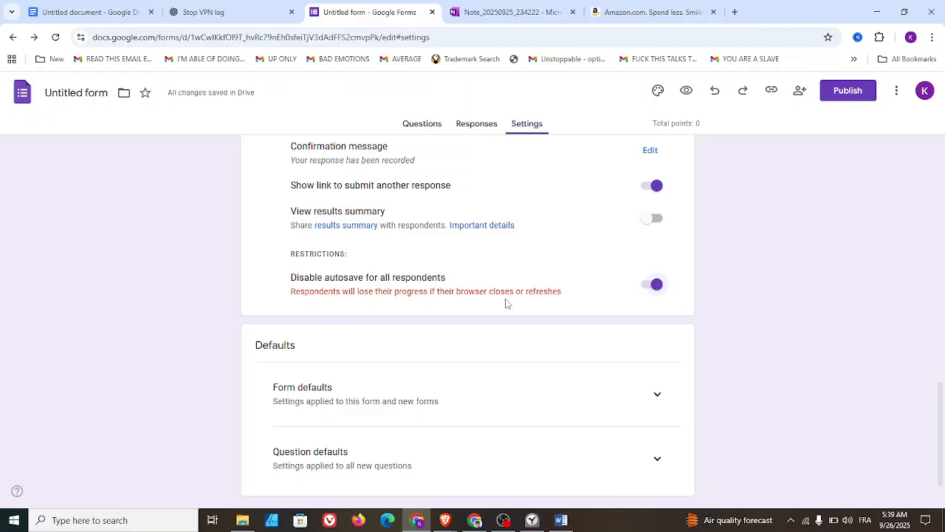
click(651, 288)
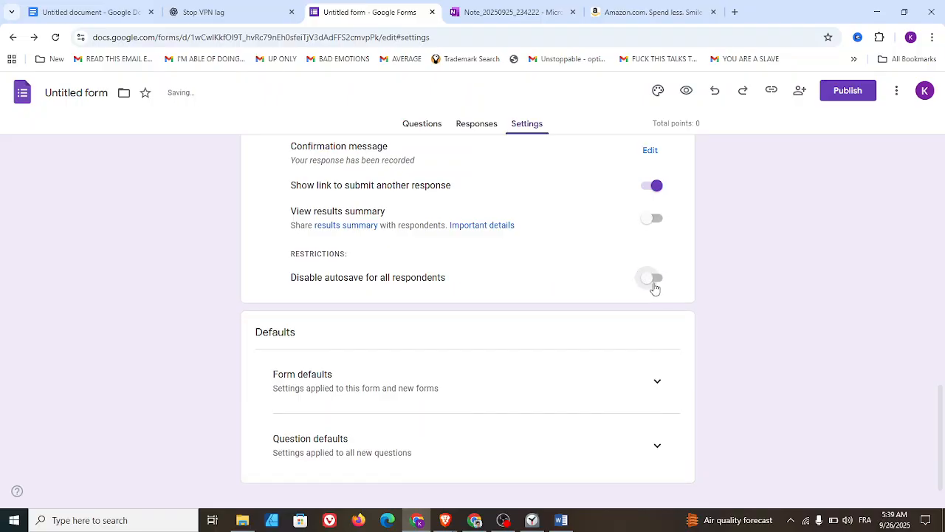
- Expand the Form defaults and review the default email collection choices, keeping Do not collect
scroll(654, 288, down, 1)
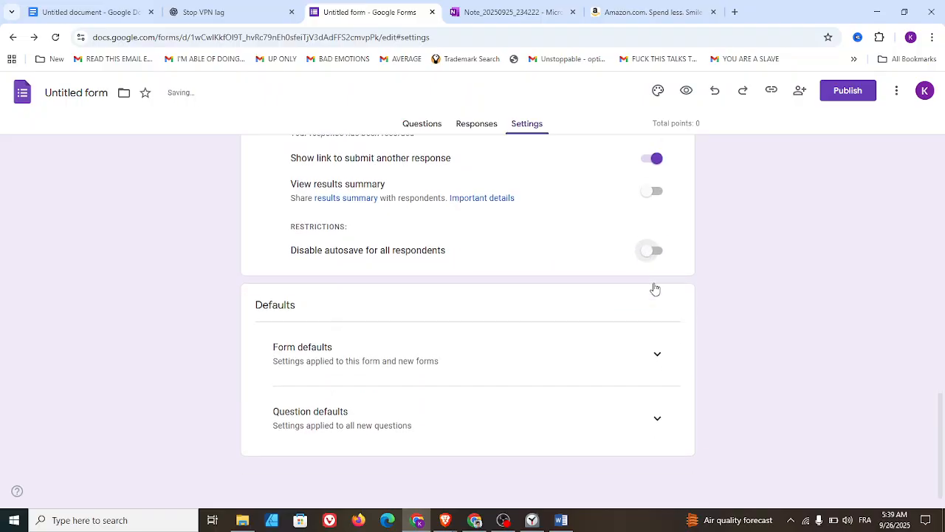
click(662, 360)
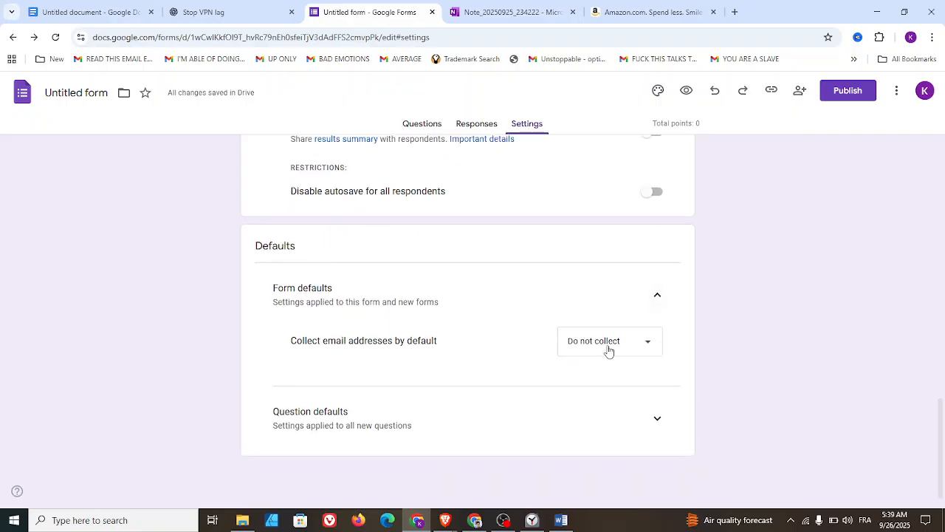
click(608, 351)
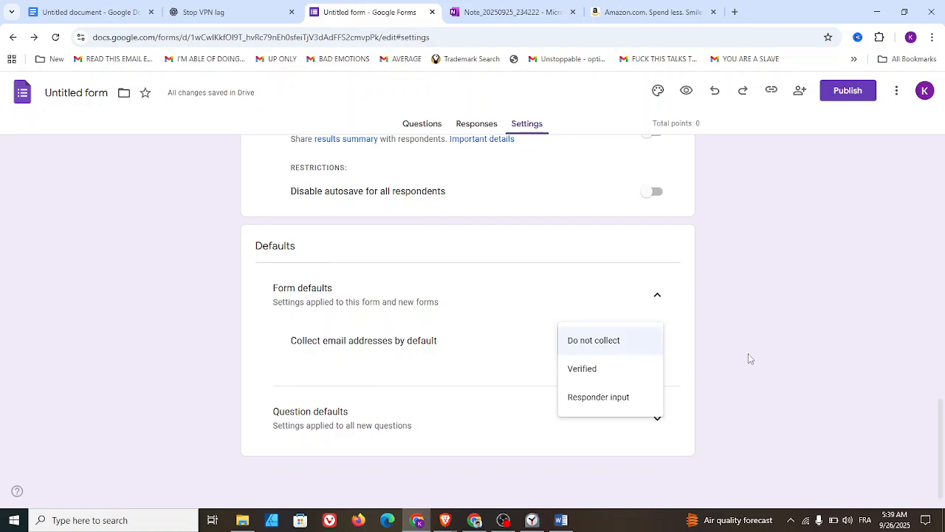
click(657, 295)
click(656, 296)
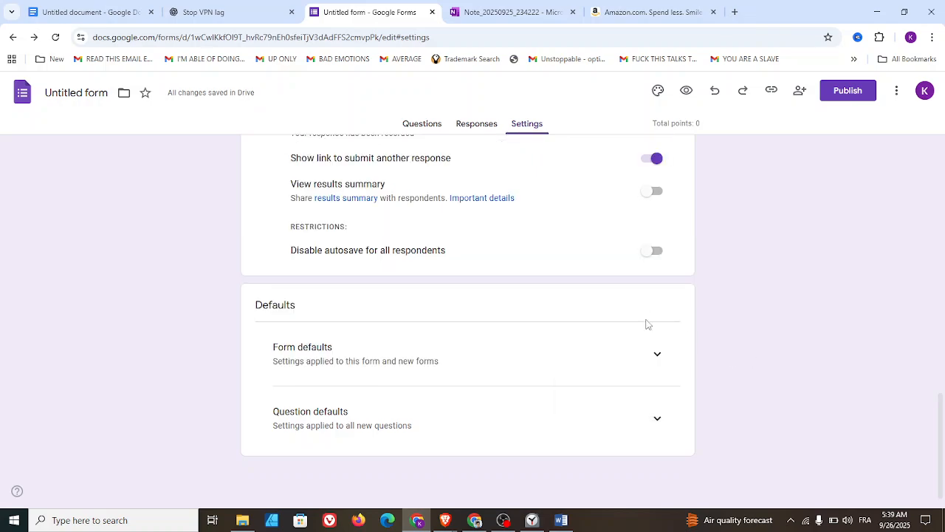
click(652, 362)
- Turn required questions by default on and off again in the Question defaults, and collapse both defaults sections
scroll(619, 396, down, 1)
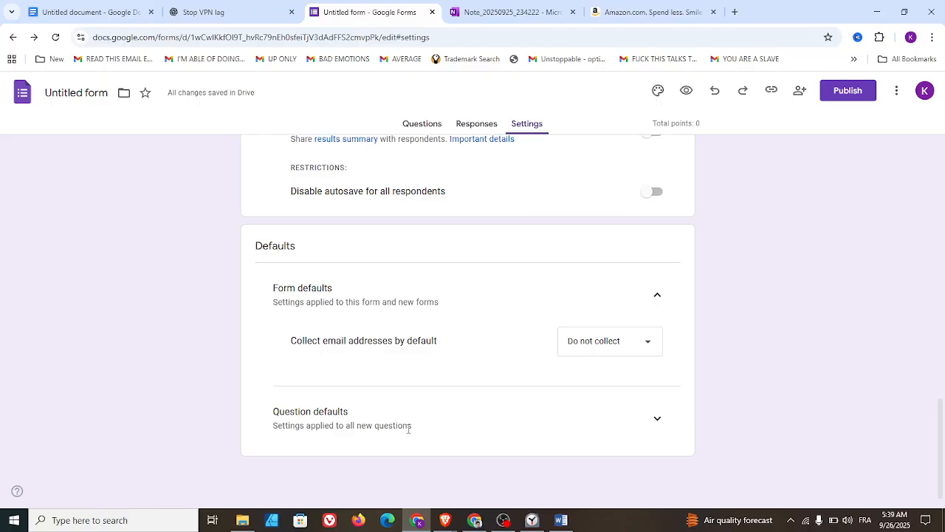
click(664, 424)
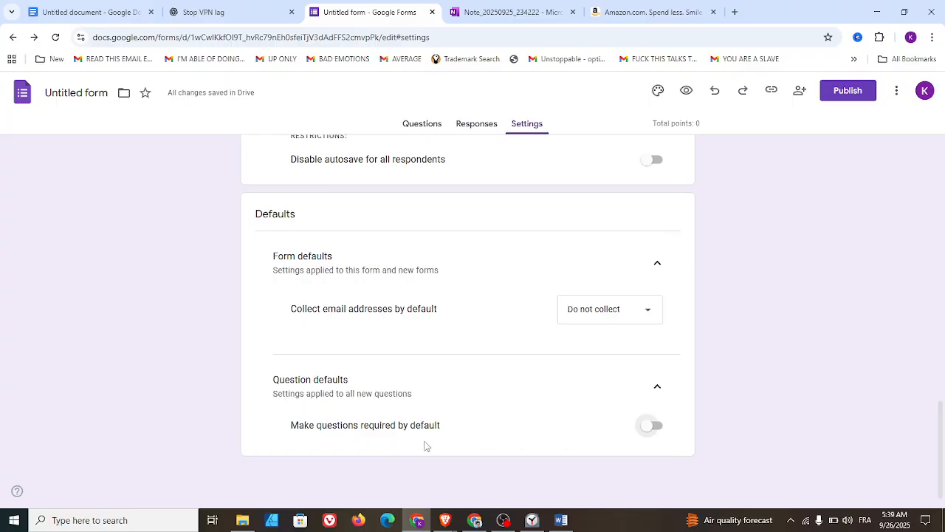
click(657, 427)
click(655, 427)
click(658, 386)
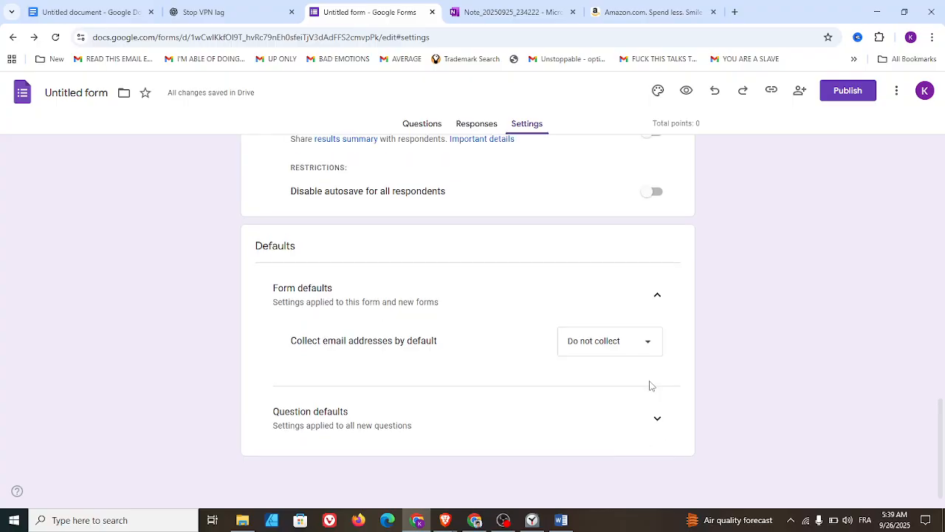
click(657, 298)
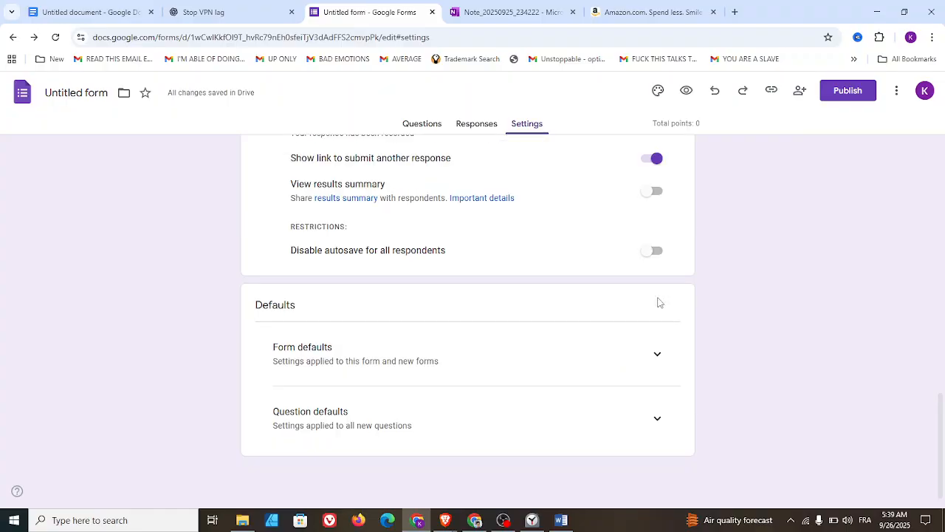
- Review the theme's text style, header and color options and the form's additional actions, leaving everything as it is
scroll(815, 356, up, 15)
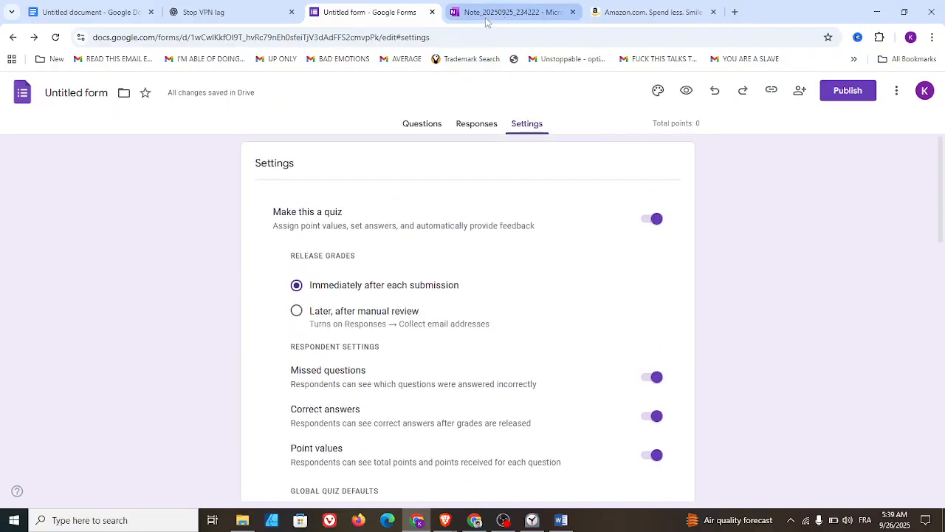
click(657, 92)
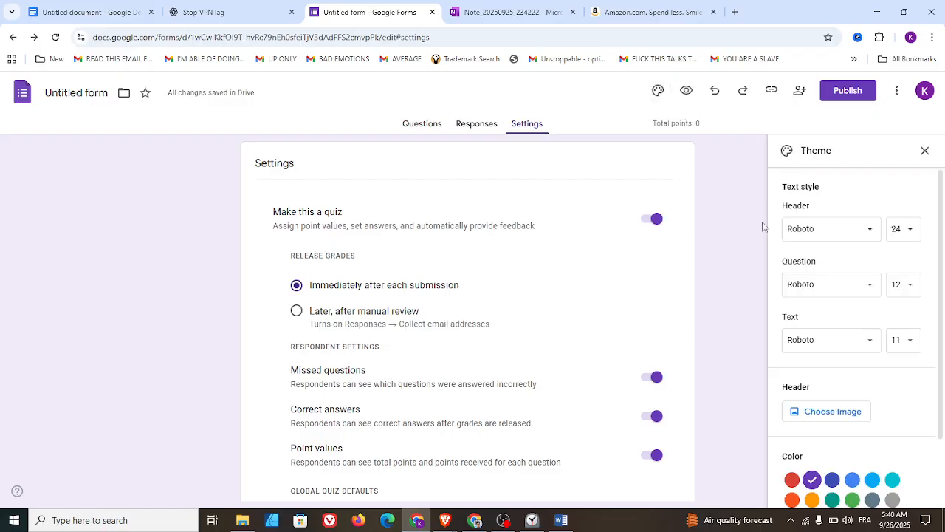
scroll(812, 317, down, 1)
scroll(809, 318, up, 1)
click(924, 153)
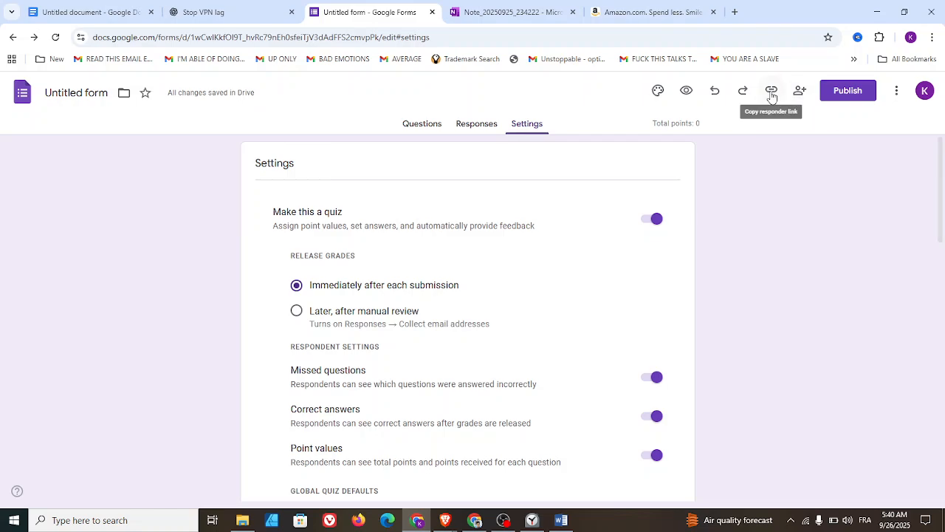
click(895, 94)
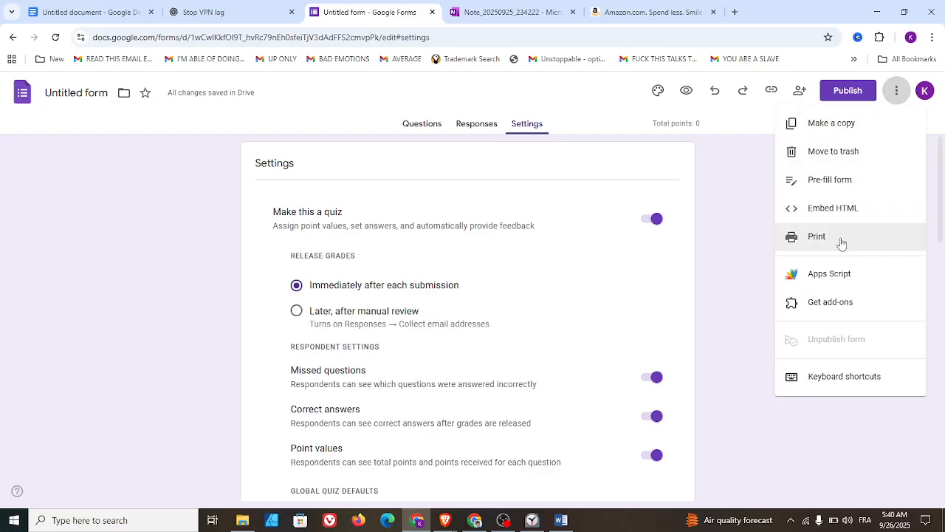
click(734, 274)
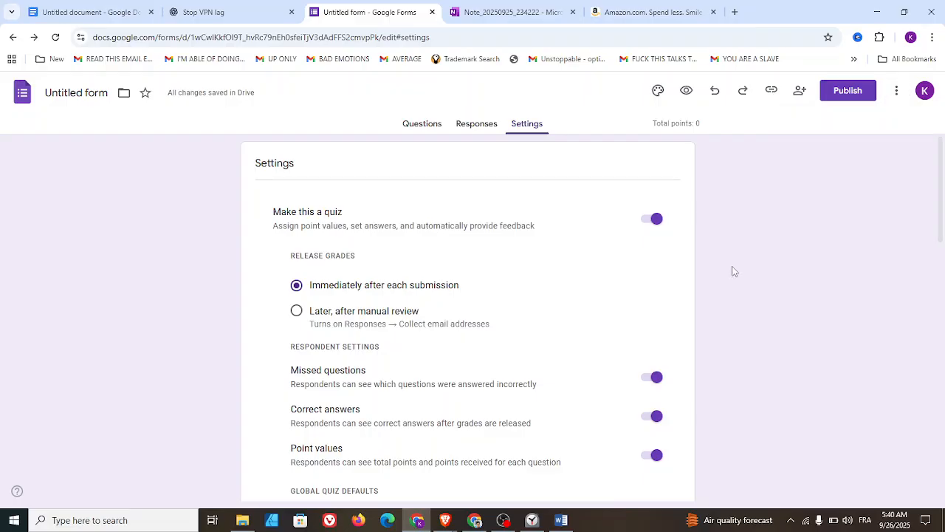
- Review the form's questions and sections, and switch to the untitled document in Google Docs
click(430, 132)
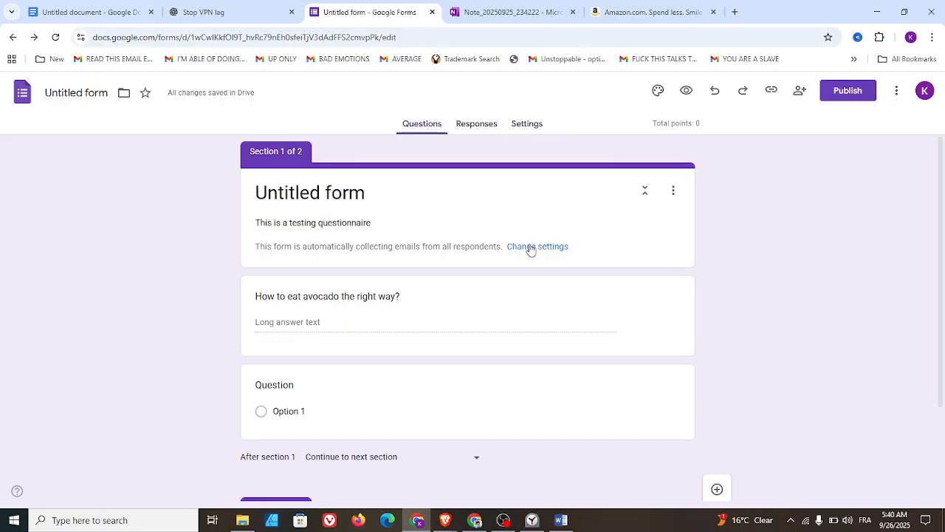
scroll(530, 252, down, 2)
scroll(517, 261, up, 2)
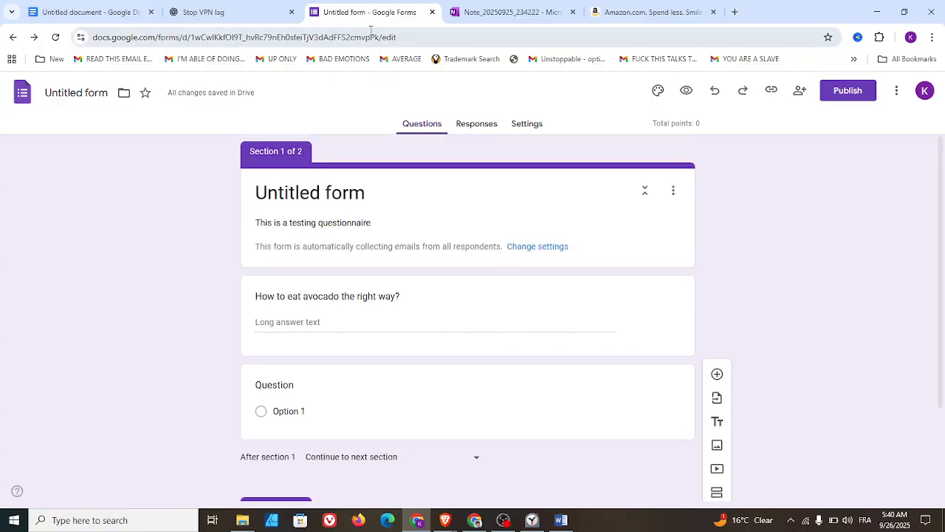
click(84, 9)
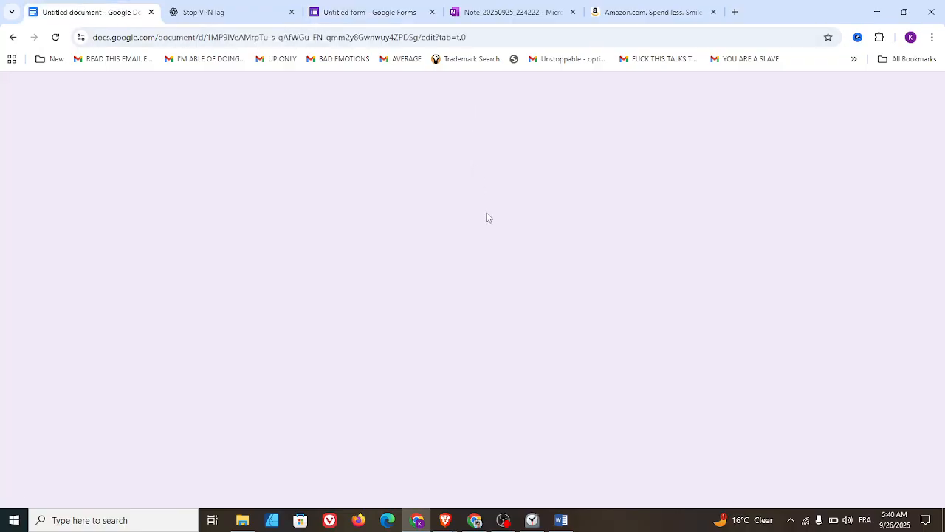